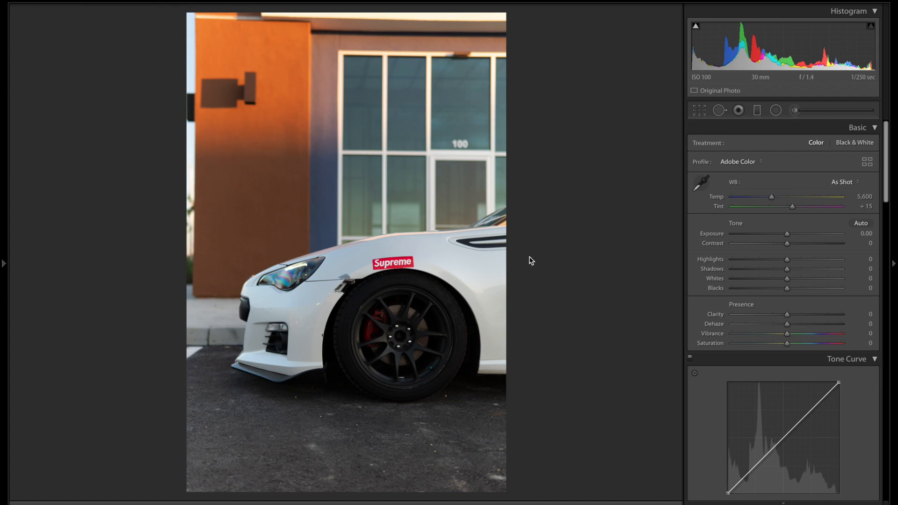
Step: In the Basic panel, set Exposure to +0.50, Highlights to −80 and Shadows to +78
drag(788, 238, 795, 240)
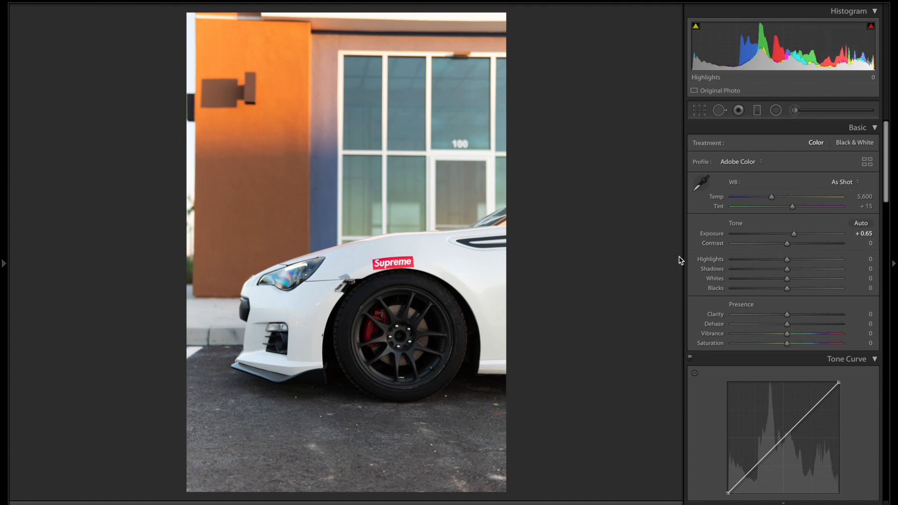
click(747, 260)
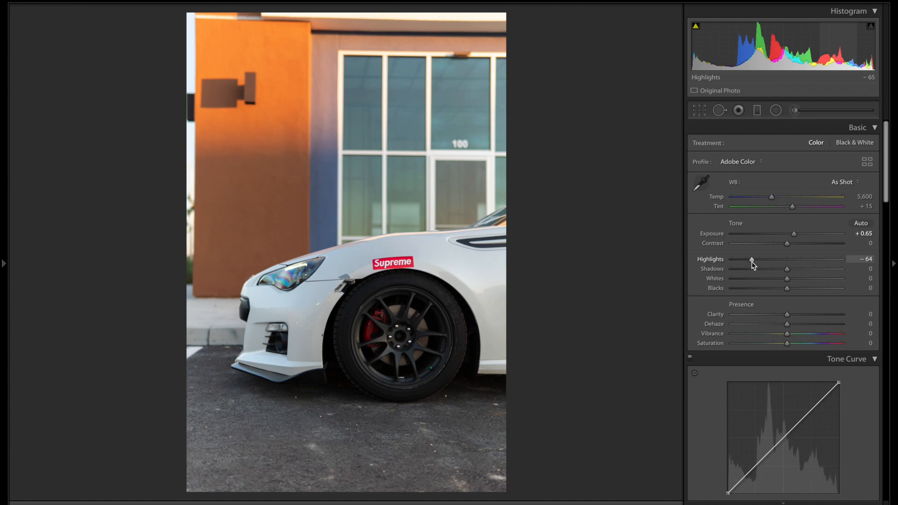
drag(751, 262, 749, 264)
drag(746, 262, 744, 263)
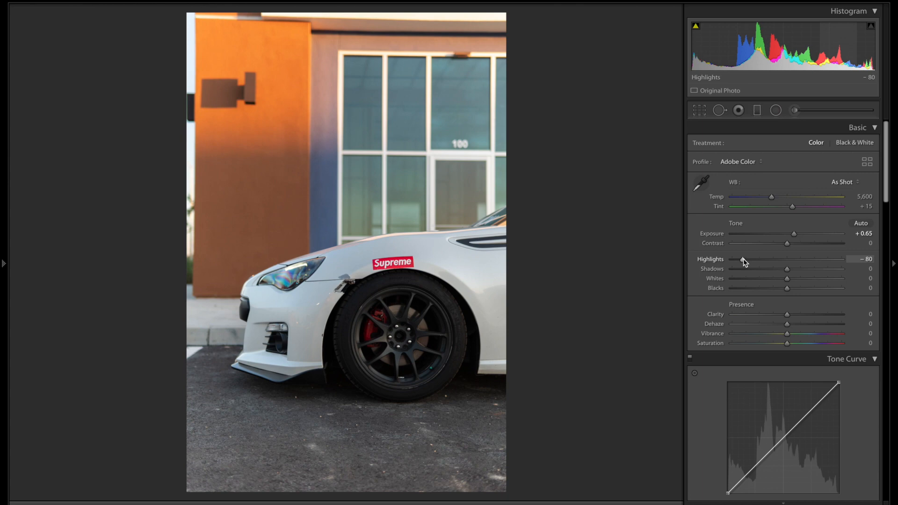
drag(815, 272, 833, 275)
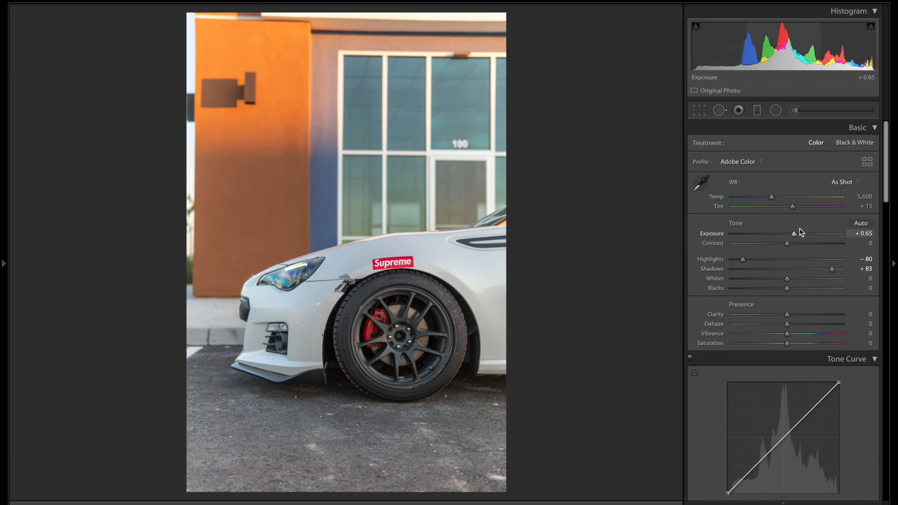
drag(794, 237, 792, 235)
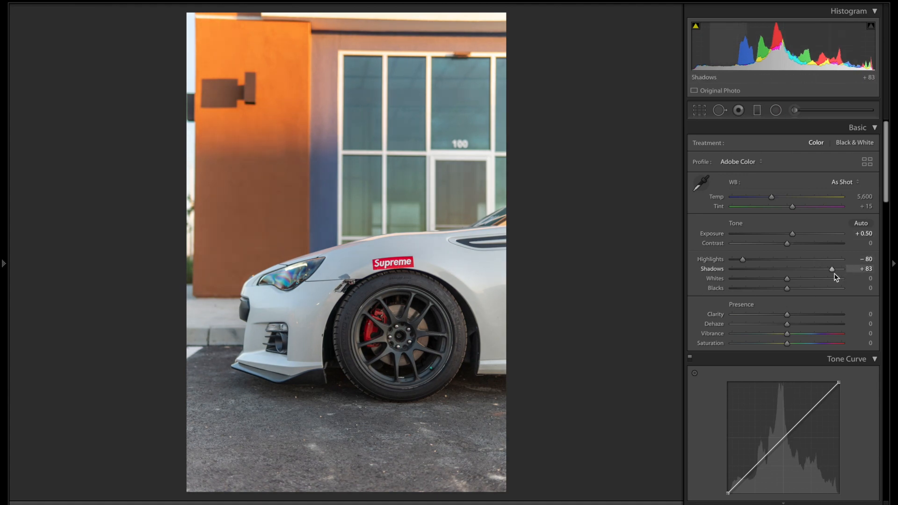
mouse_move(834, 274)
mouse_down()
mouse_move(802, 273)
mouse_move(832, 277)
mouse_up()
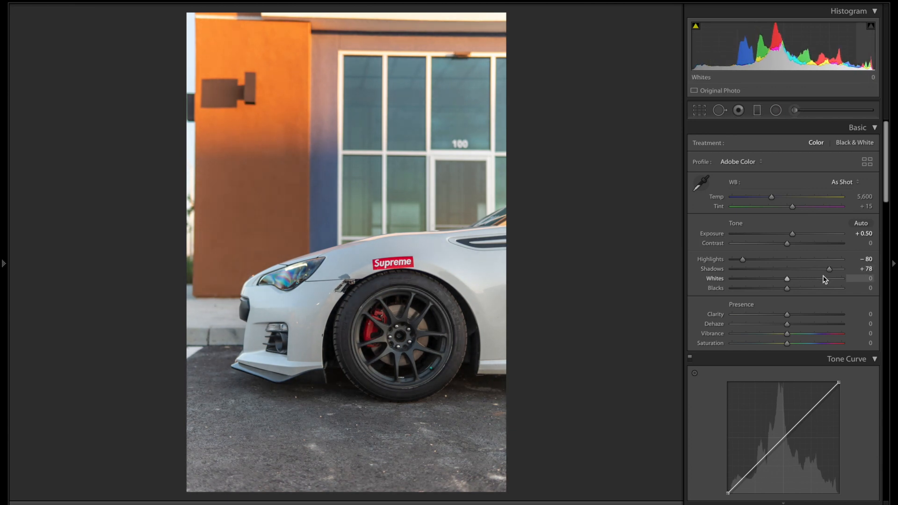
Step: Drop Blacks to −60, raise Whites to +71 and push Highlights down to −100
drag(788, 289, 753, 289)
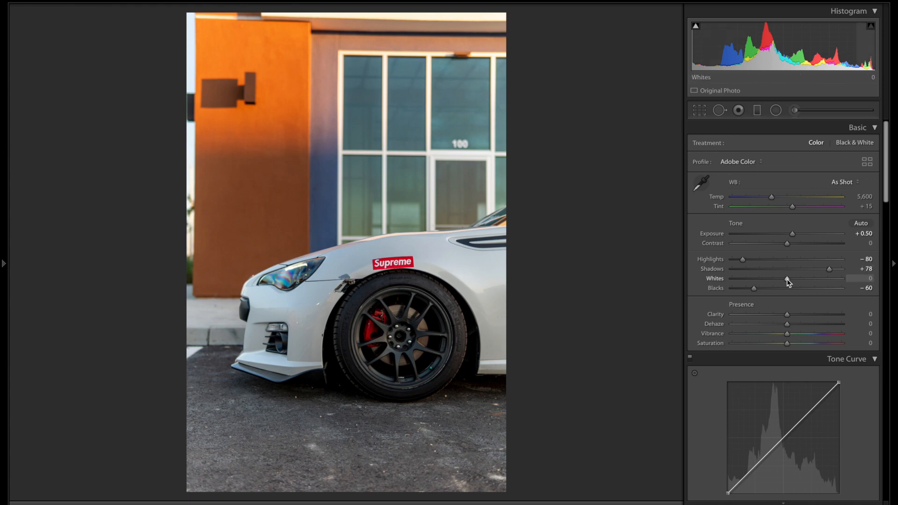
drag(787, 279, 823, 285)
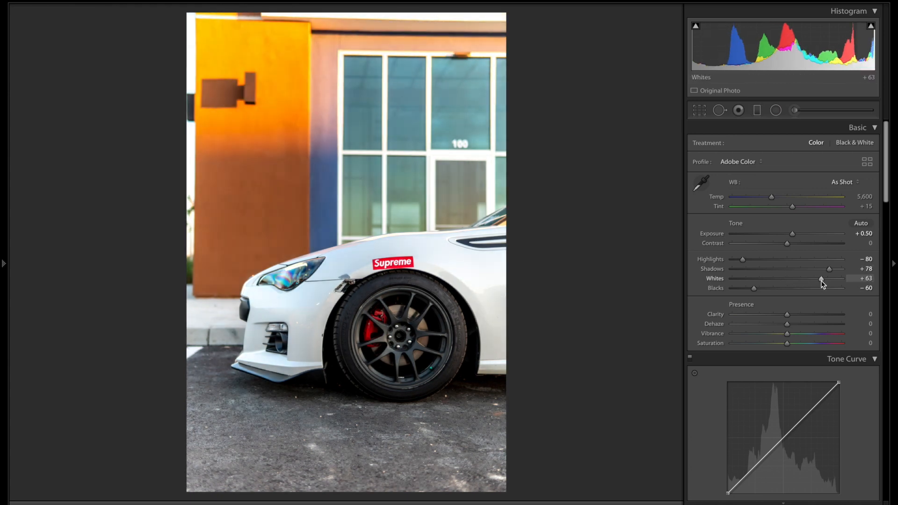
drag(822, 282, 827, 283)
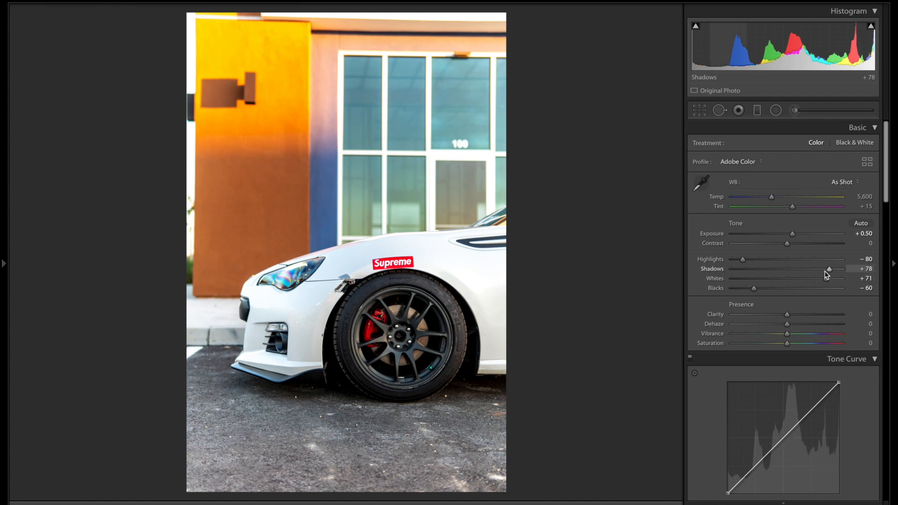
drag(743, 260, 726, 258)
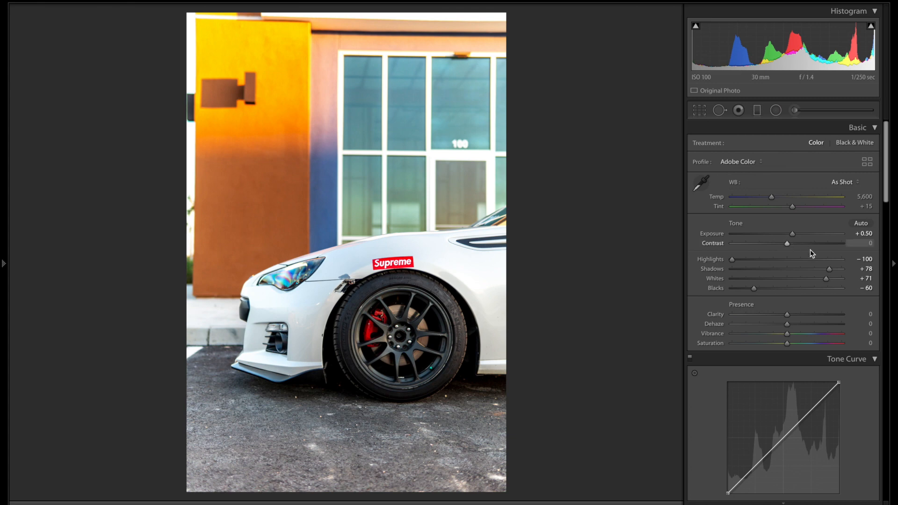
Step: Add Dehaze +18 and Clarity +60, then toggle Before/After to compare with the original
scroll(822, 302, down, 3)
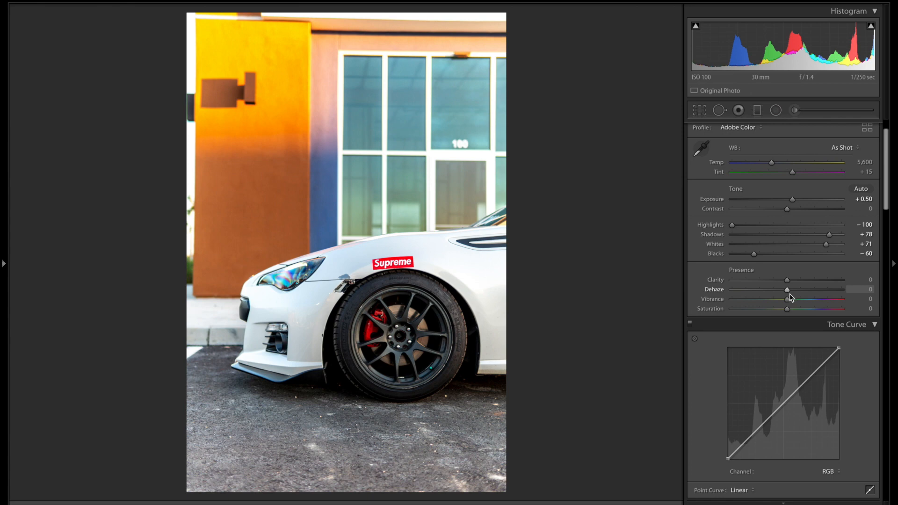
drag(788, 292, 799, 295)
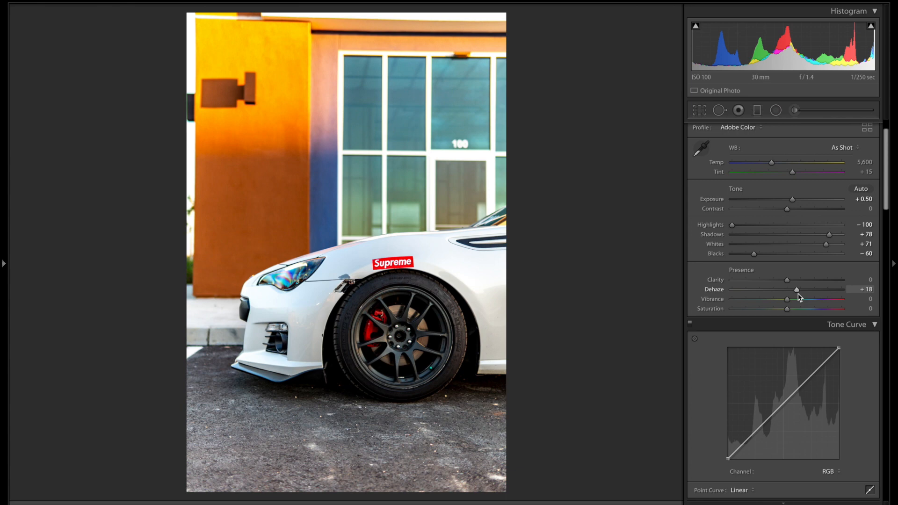
drag(788, 280, 827, 281)
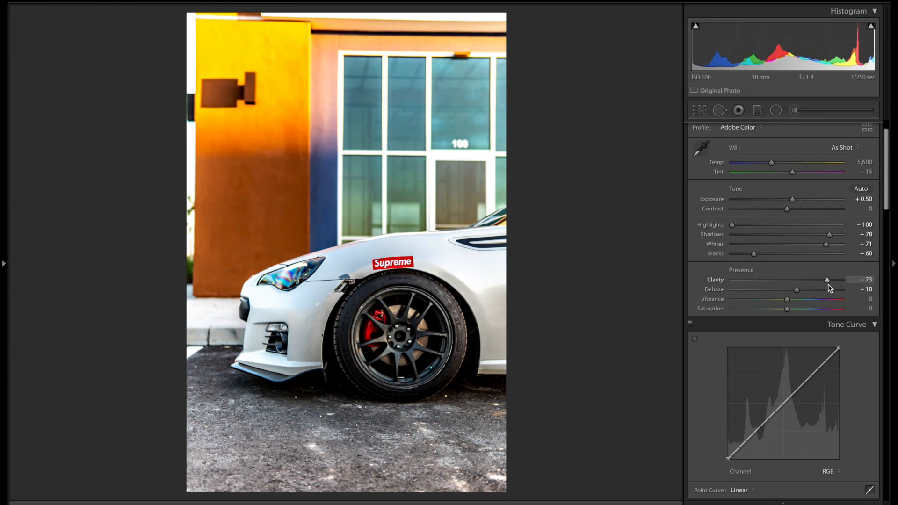
drag(828, 285, 823, 287)
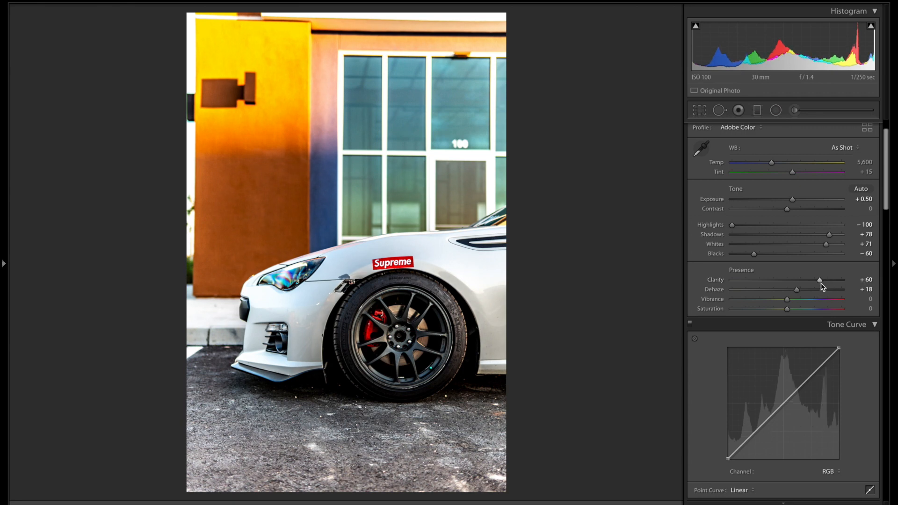
key(backslash)
key(backslash)
key(backslash)
key(backslash)
key(backslash)
key(backslash)
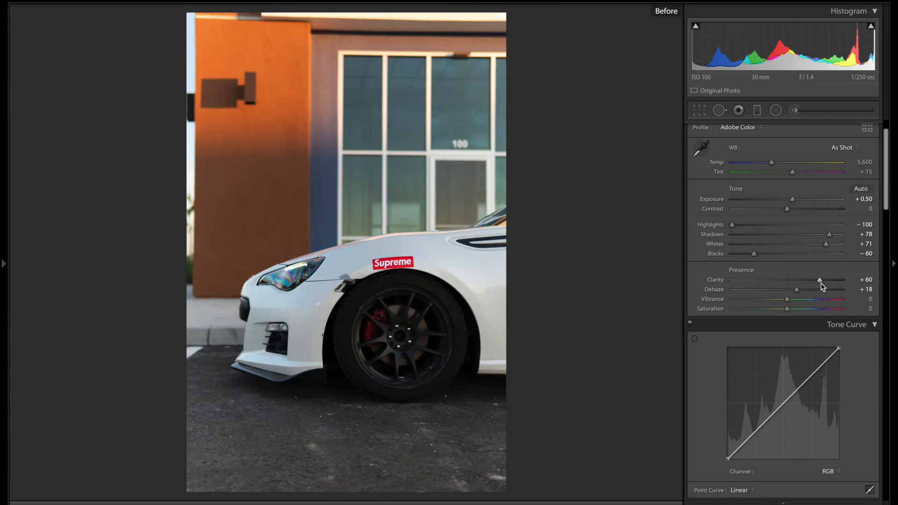
key(backslash)
key(backslash)
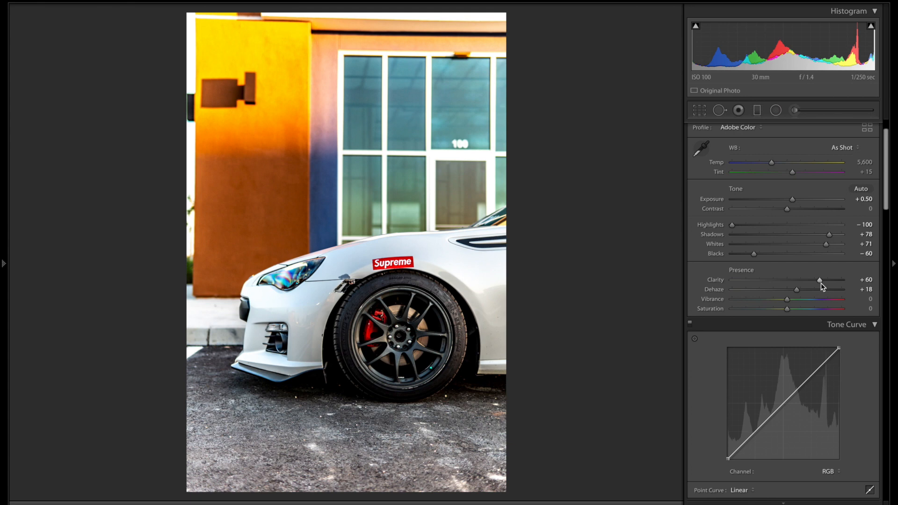
Step: Add three control points to the point curve across the highlights, midtones and shadows
scroll(822, 285, down, 5)
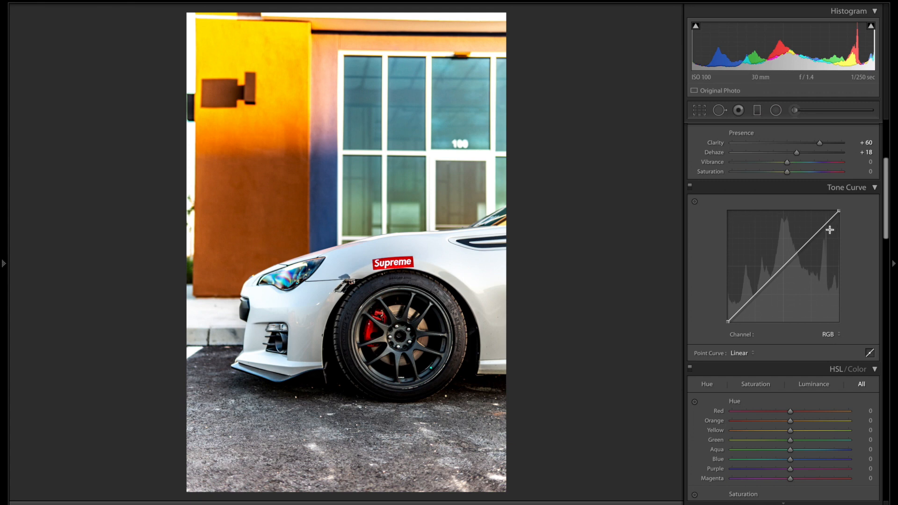
click(867, 189)
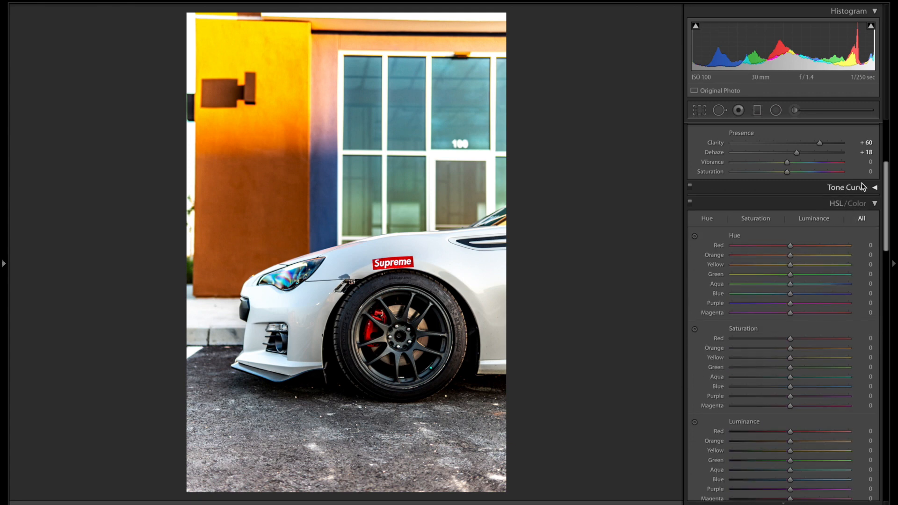
click(857, 188)
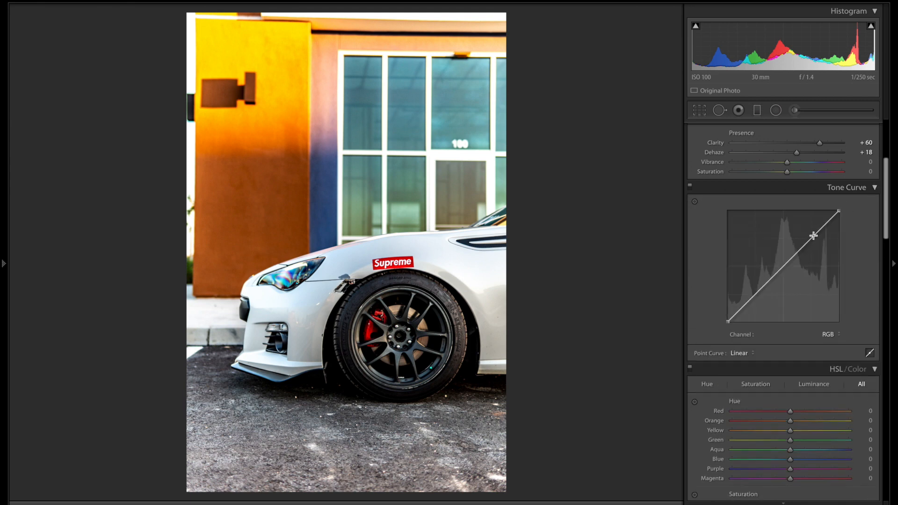
click(814, 236)
click(784, 266)
click(754, 294)
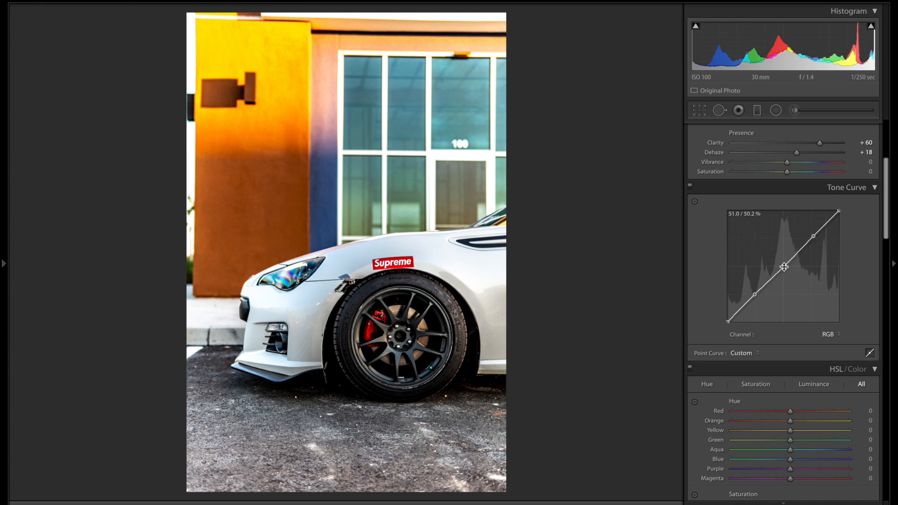
Step: Lift the midtone point, lower the shadow point and raise the black point slightly
drag(813, 237, 814, 240)
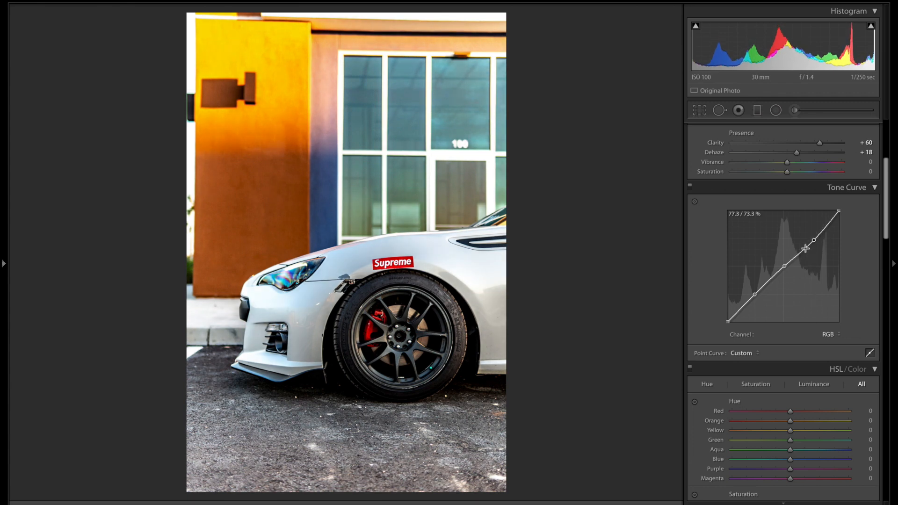
drag(785, 267, 788, 258)
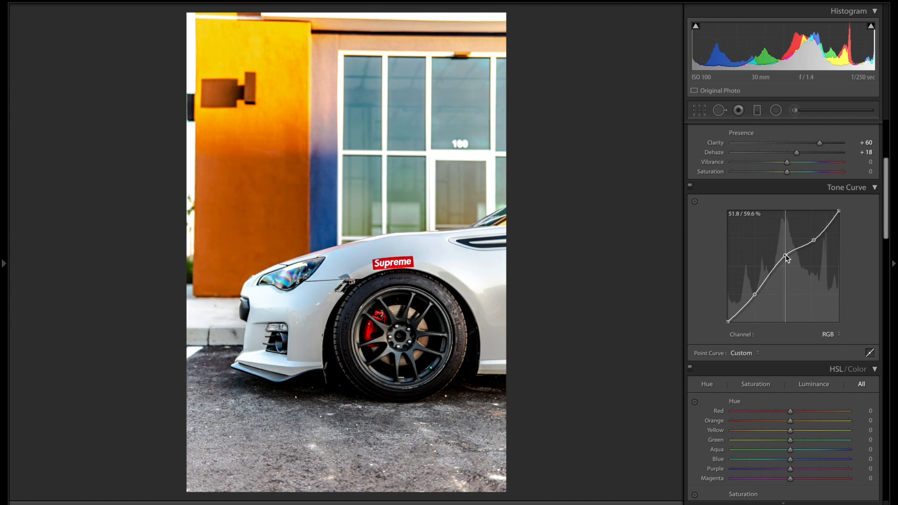
drag(786, 256, 784, 253)
drag(755, 296, 757, 301)
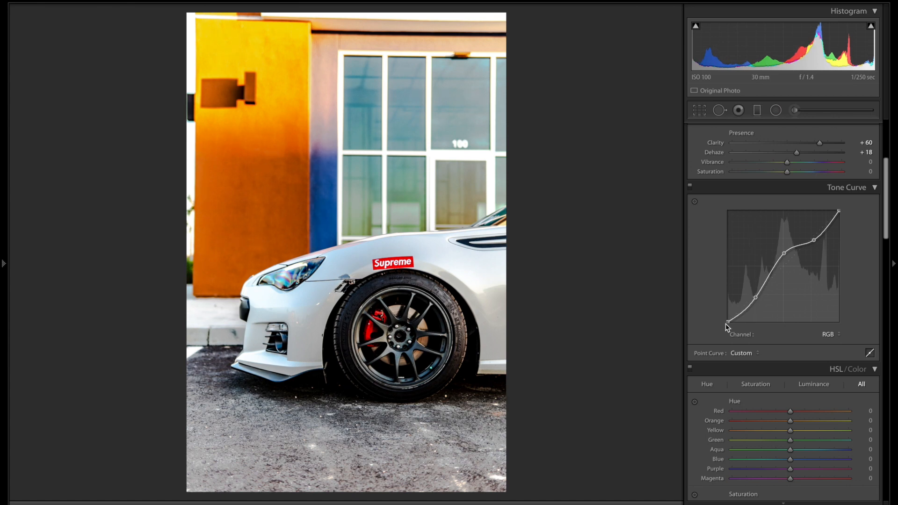
drag(728, 322, 728, 315)
drag(727, 315, 729, 322)
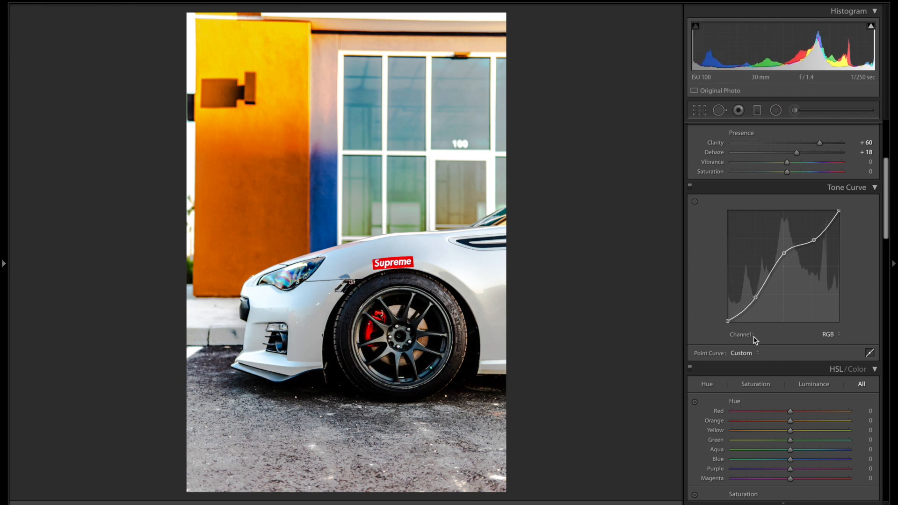
drag(728, 322, 727, 319)
Step: Scroll to HSL/Color and zoom in on the wheel to check the red caliper, then zoom out
scroll(792, 257, down, 2)
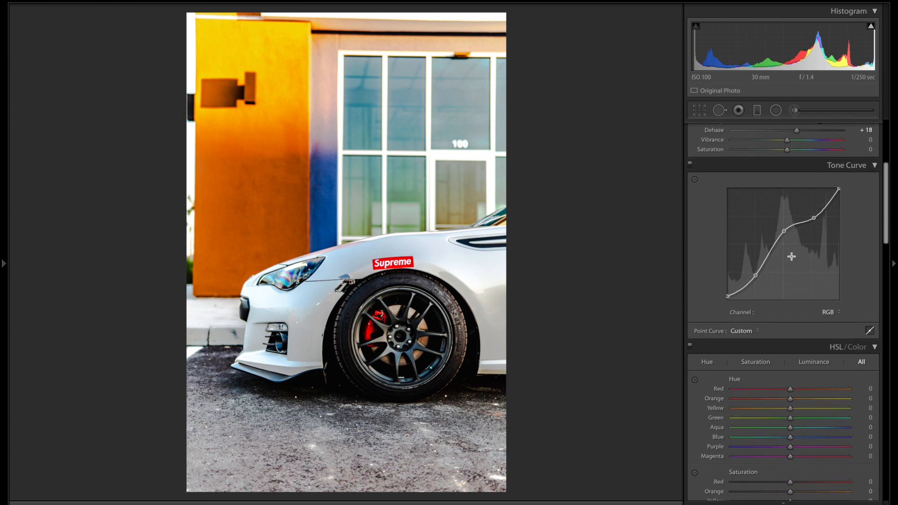
scroll(792, 256, down, 3)
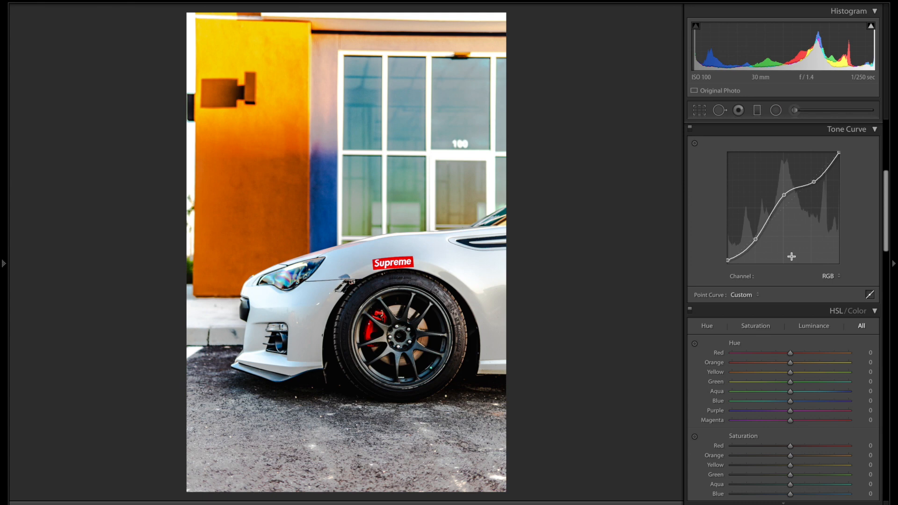
scroll(792, 257, down, 9)
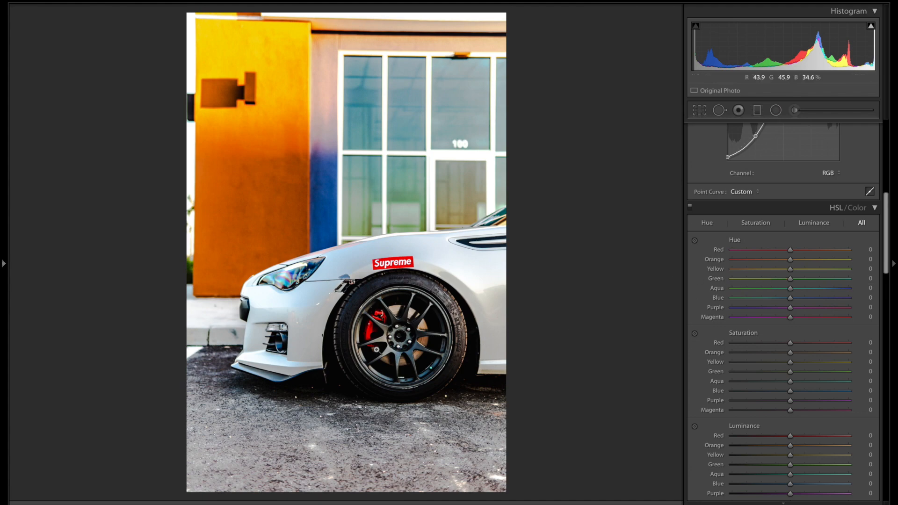
click(370, 333)
click(370, 334)
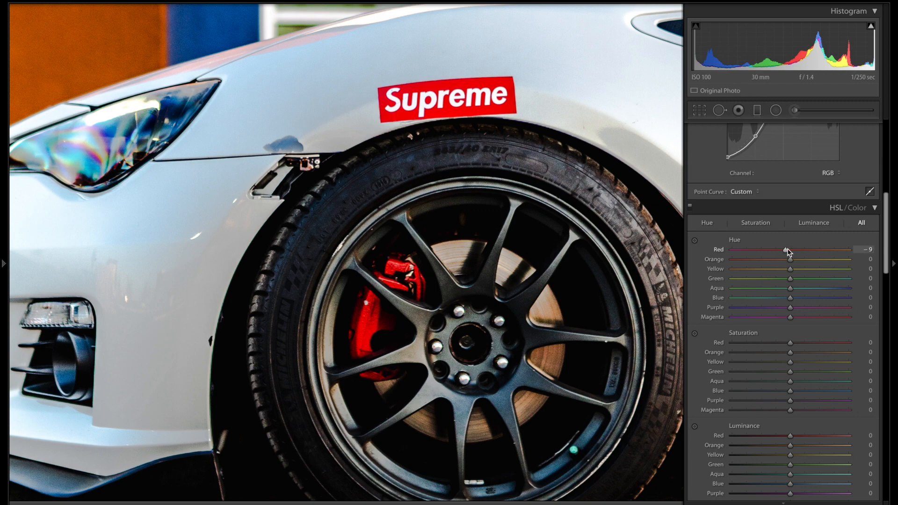
click(545, 283)
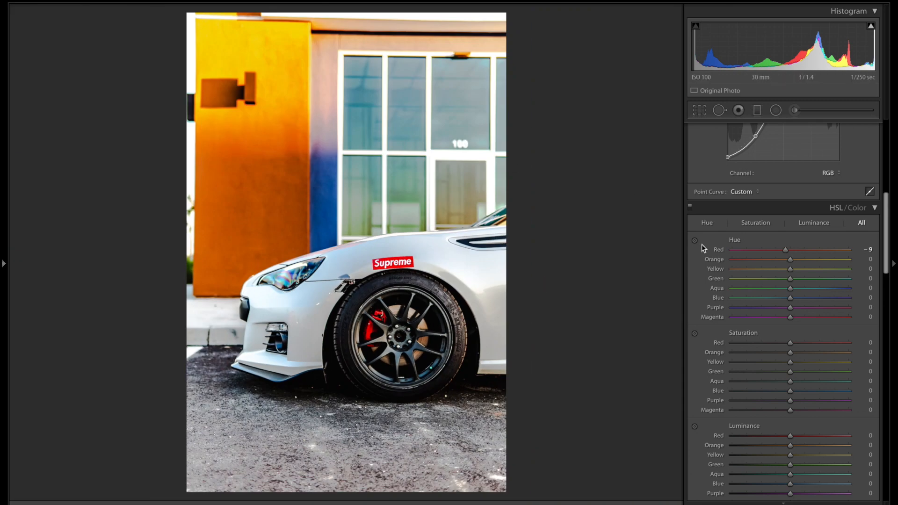
Step: Shift the hues to Orange −53, Yellow −100, Green +66 and Blue −9
drag(790, 262, 754, 264)
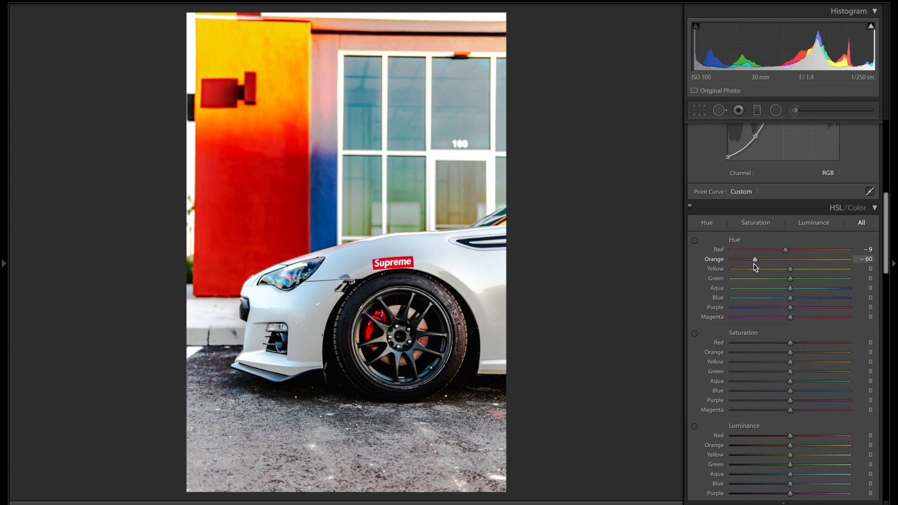
drag(754, 265, 758, 265)
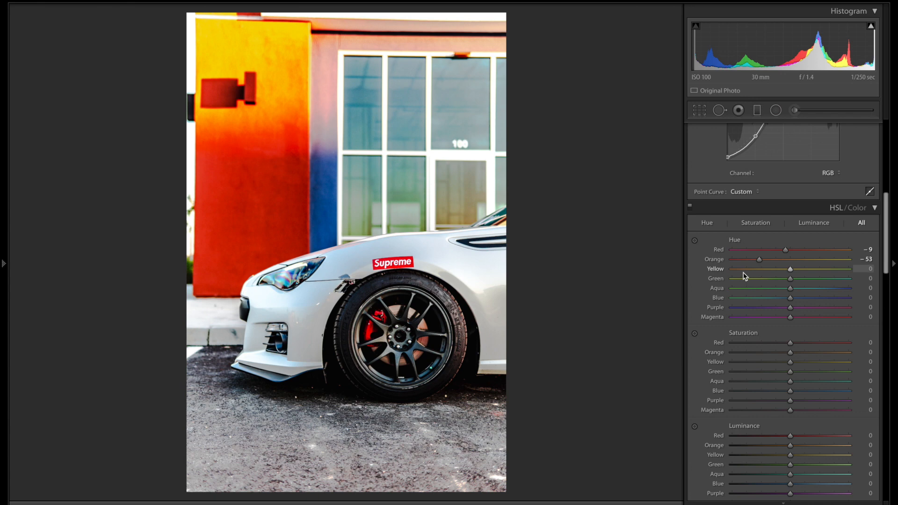
mouse_move(747, 270)
mouse_down()
mouse_move(822, 276)
mouse_move(751, 277)
mouse_move(764, 275)
mouse_up()
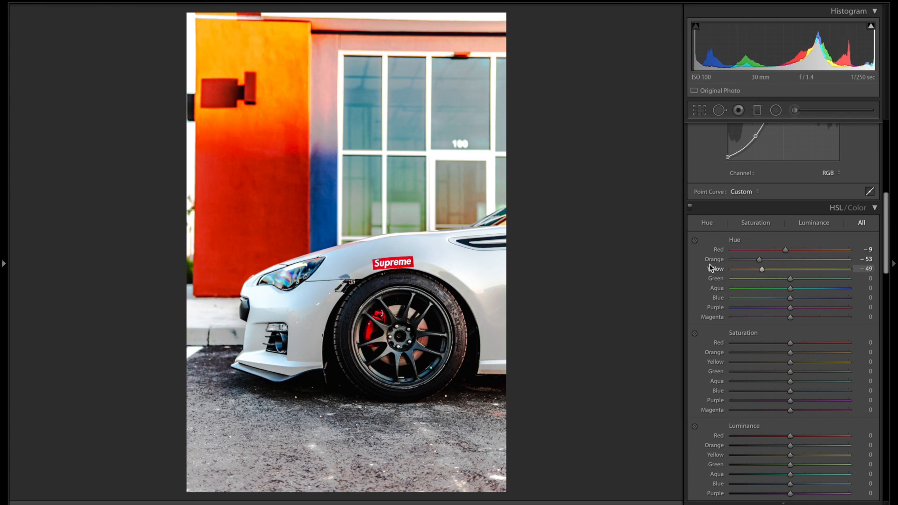
drag(802, 269, 720, 270)
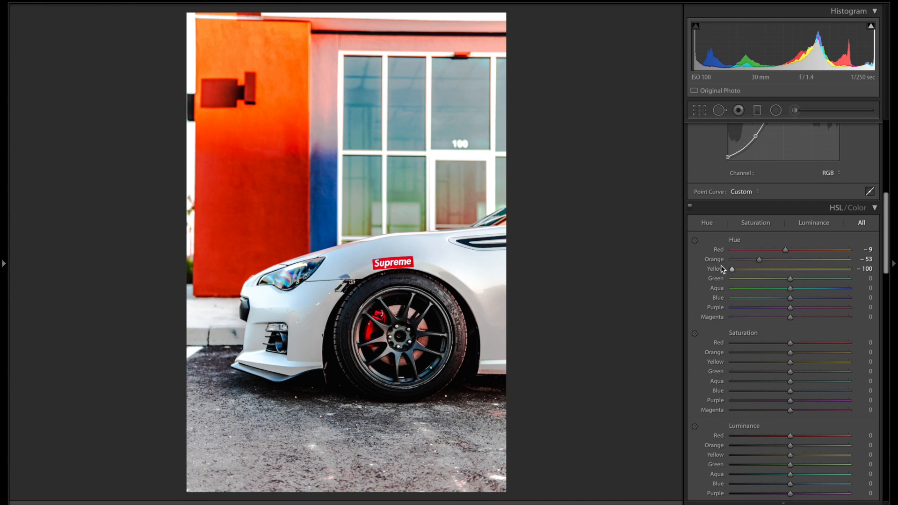
click(824, 279)
drag(824, 279, 838, 289)
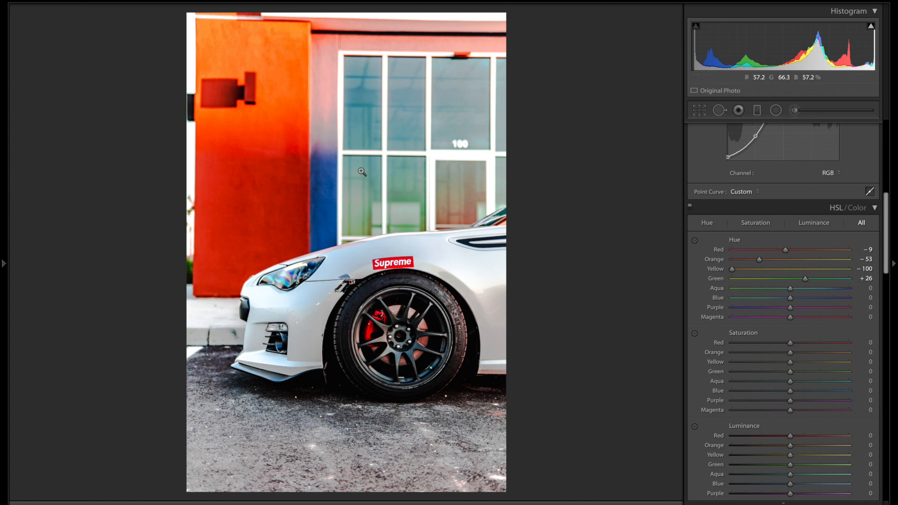
drag(807, 277, 827, 289)
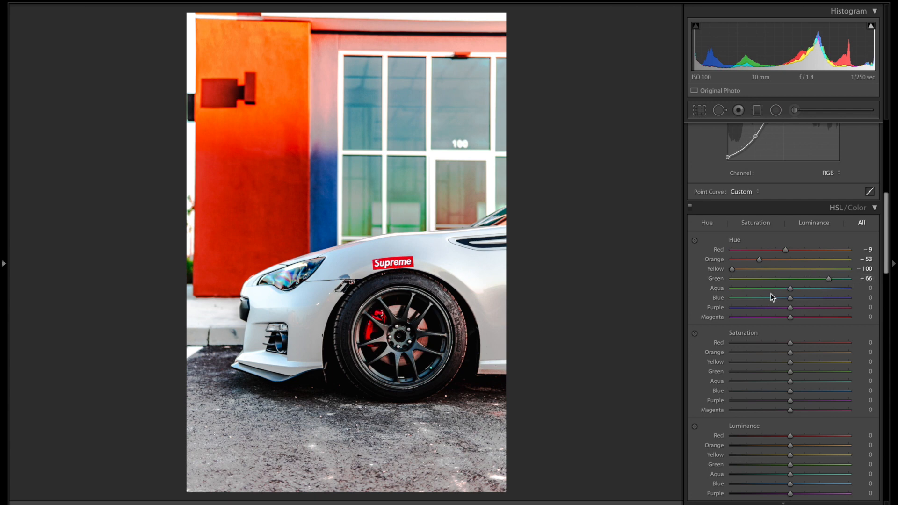
mouse_move(774, 290)
mouse_down()
mouse_move(754, 291)
mouse_move(828, 300)
mouse_move(789, 290)
mouse_move(825, 305)
mouse_move(764, 306)
mouse_move(800, 311)
mouse_move(785, 303)
mouse_up()
mouse_move(794, 309)
mouse_down()
mouse_move(842, 311)
mouse_move(744, 311)
mouse_move(805, 313)
mouse_up()
Step: Set Red luminance to +23 and Yellow luminance to −24
scroll(790, 329, down, 2)
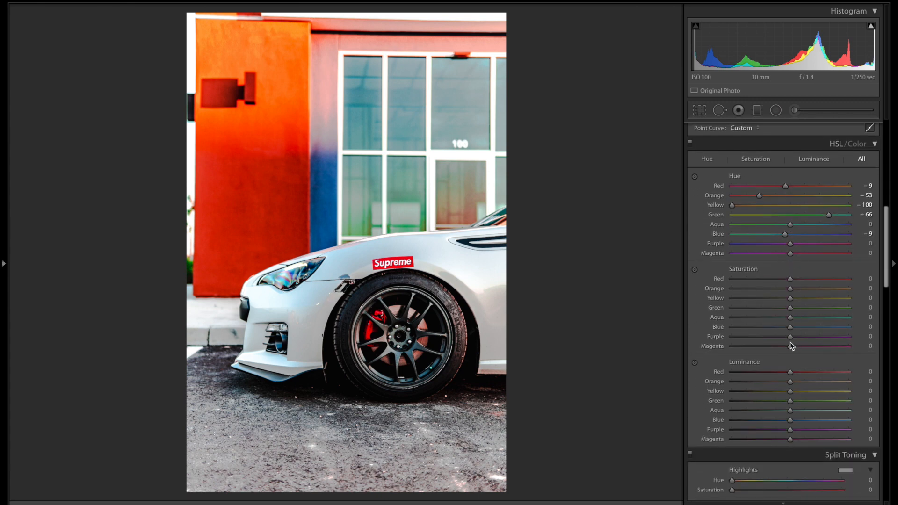
scroll(791, 343, down, 2)
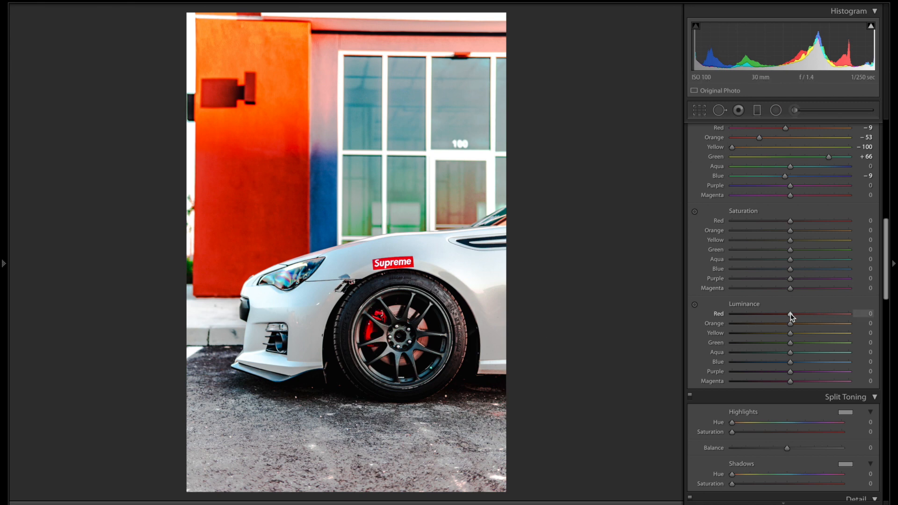
drag(791, 317, 804, 320)
mouse_move(805, 321)
mouse_down()
mouse_move(848, 321)
mouse_move(804, 313)
mouse_up()
scroll(805, 314, down, 2)
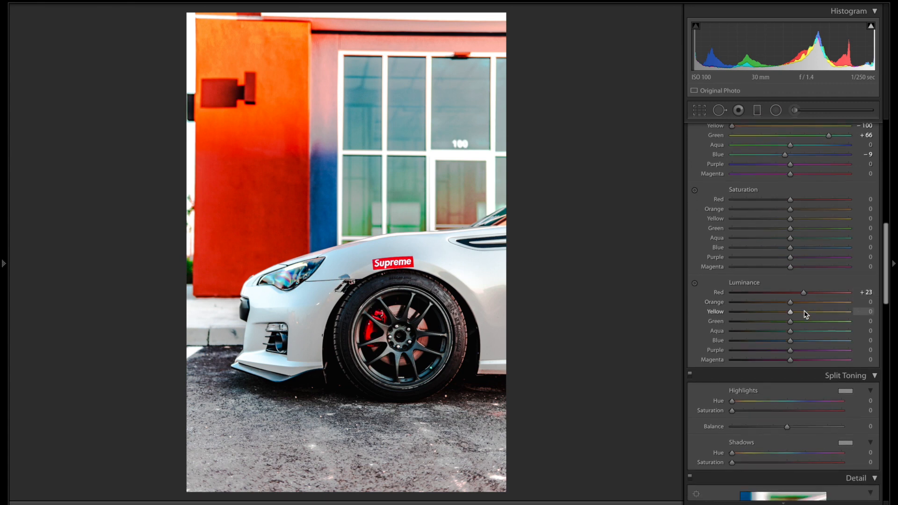
click(759, 307)
mouse_move(760, 307)
mouse_down()
mouse_move(784, 310)
mouse_move(777, 306)
mouse_up()
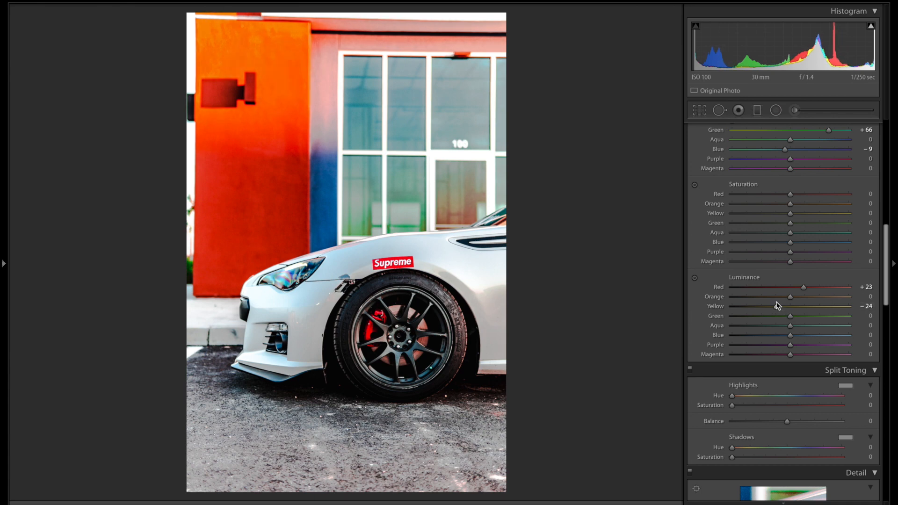
Step: Brighten the Blue luminance to +43
scroll(778, 306, down, 3)
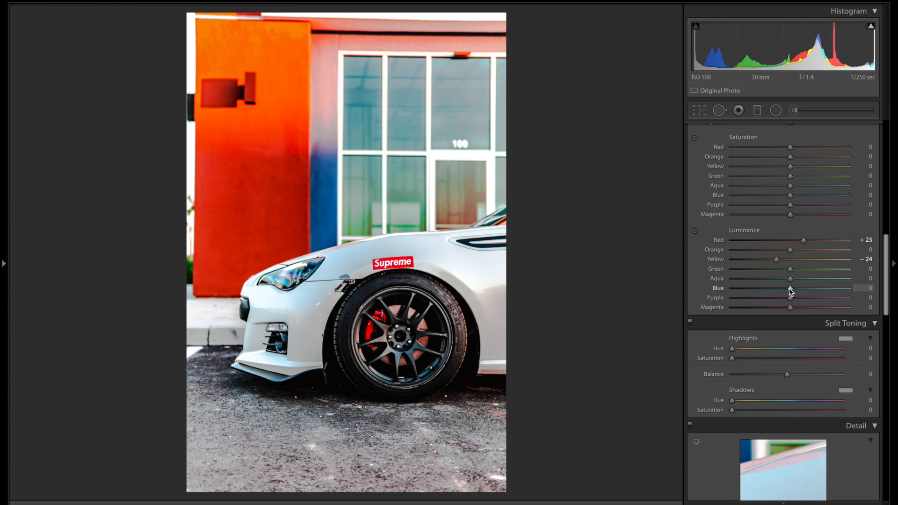
mouse_move(793, 289)
mouse_down()
mouse_move(828, 293)
mouse_move(757, 303)
mouse_move(810, 303)
mouse_move(758, 305)
mouse_move(790, 302)
mouse_move(792, 293)
mouse_up()
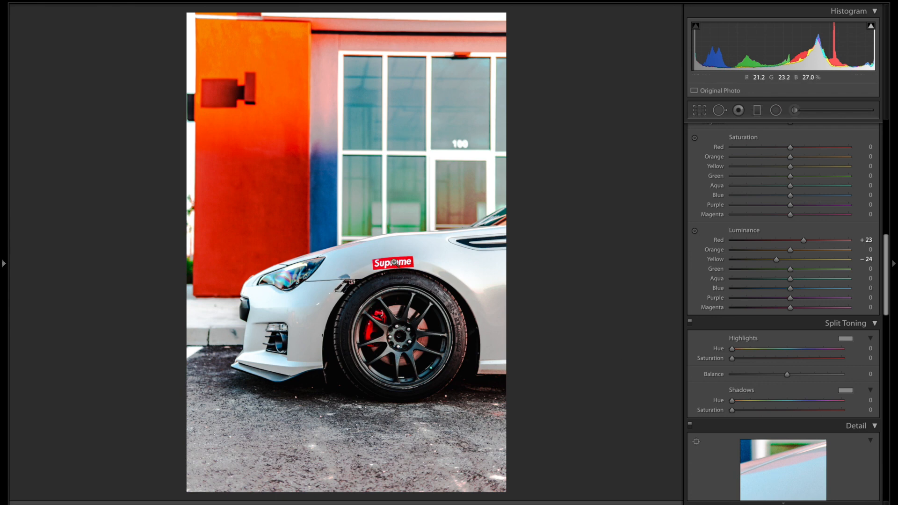
click(811, 289)
drag(812, 290, 815, 290)
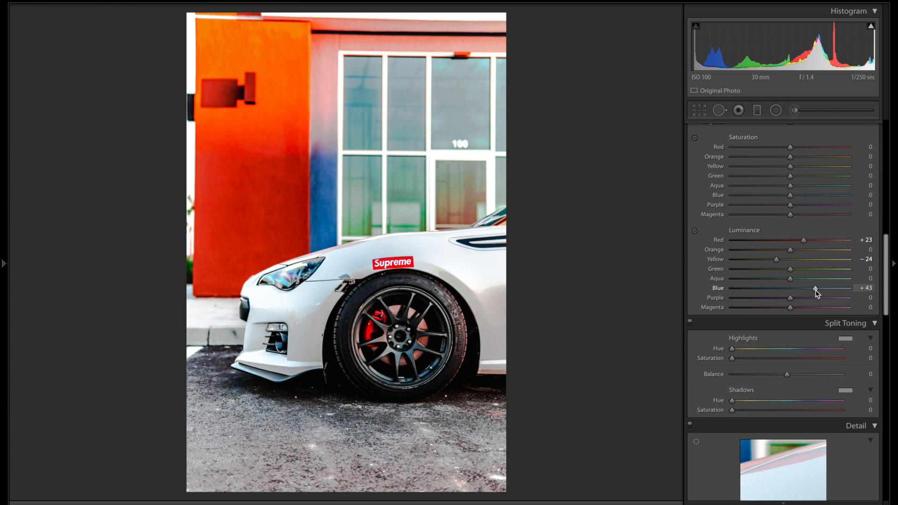
scroll(814, 290, down, 1)
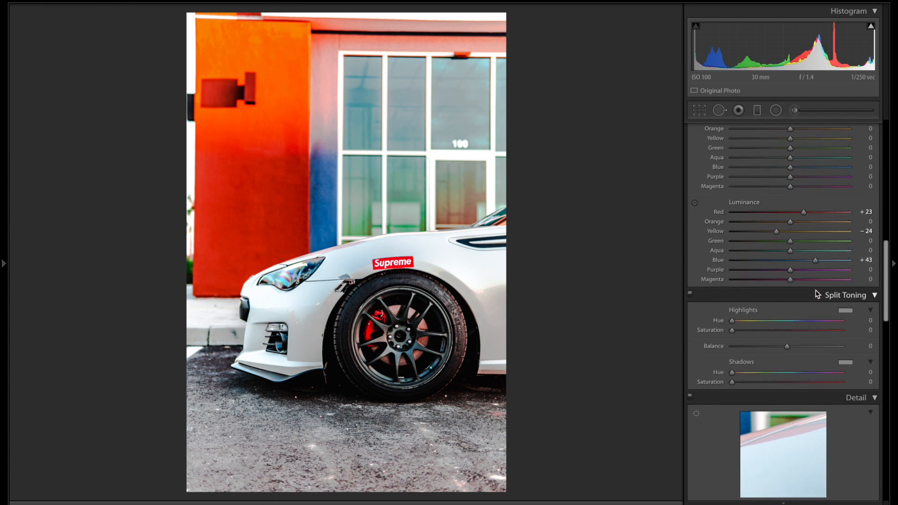
scroll(804, 239, down, 1)
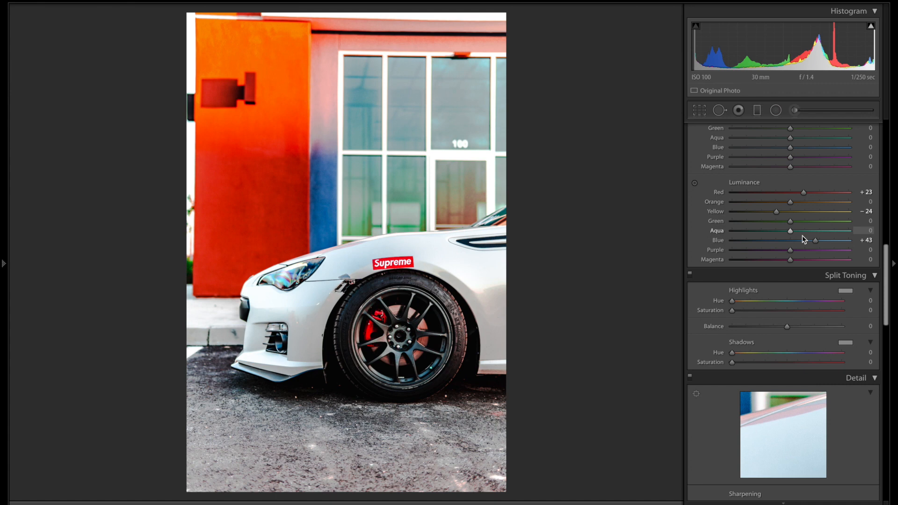
scroll(804, 239, down, 2)
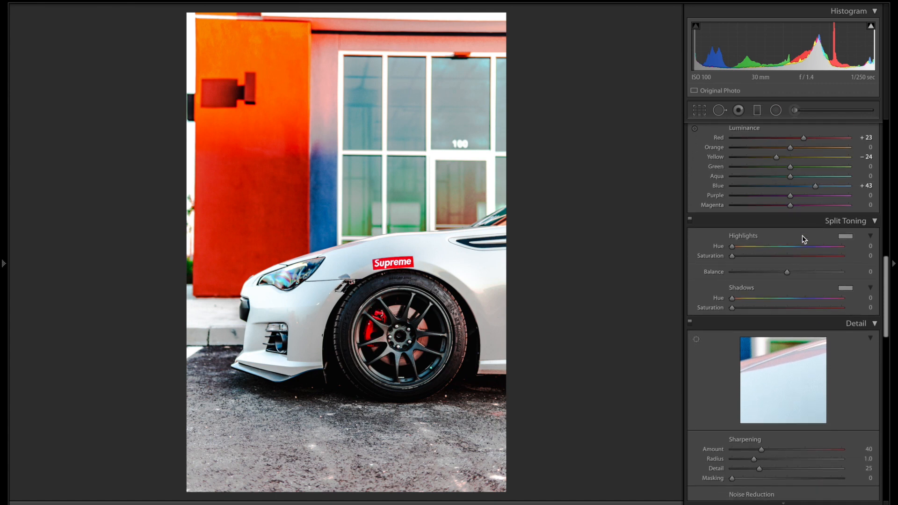
scroll(803, 240, down, 1)
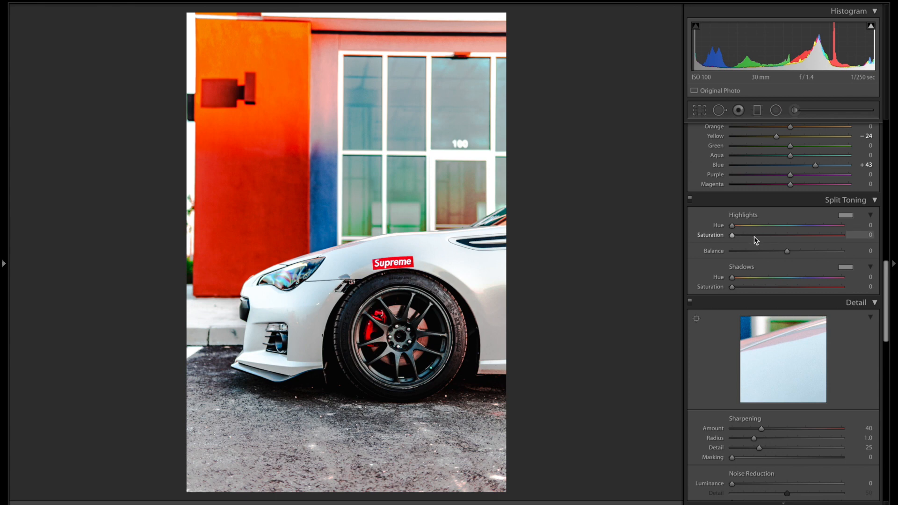
Step: Tint the highlights warm orange at Hue 22, Saturation 23, comparing against the original
click(811, 238)
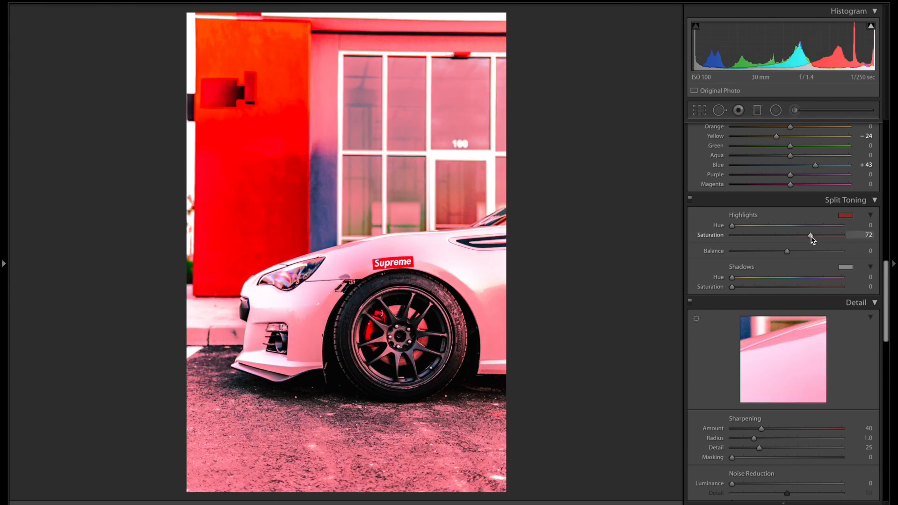
drag(734, 230, 749, 248)
mouse_move(747, 248)
mouse_down()
mouse_move(734, 243)
mouse_move(768, 247)
mouse_move(740, 252)
mouse_up()
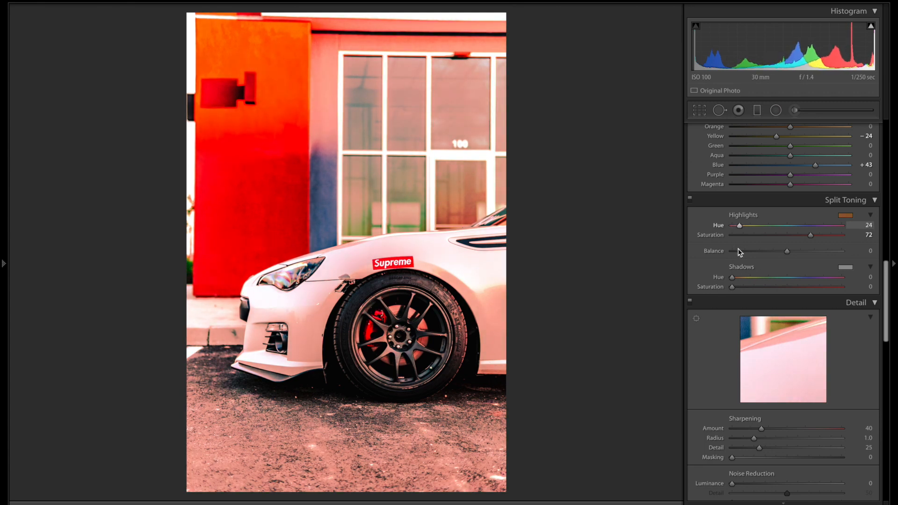
drag(738, 251, 769, 239)
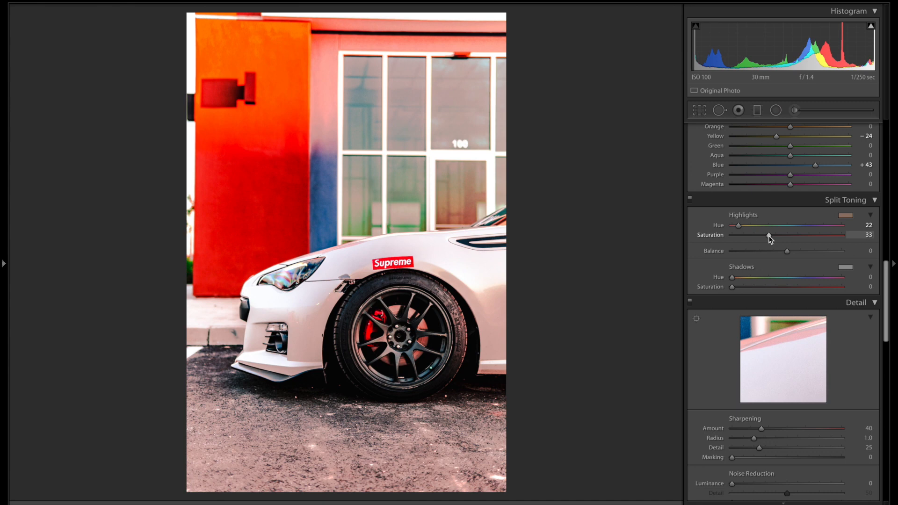
key(backslash)
key(backslash)
double_click(700, 239)
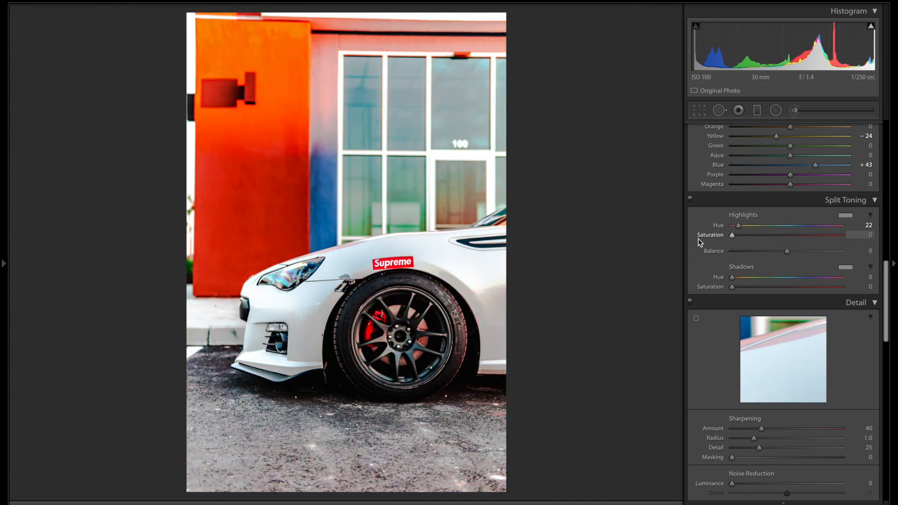
drag(732, 236, 769, 244)
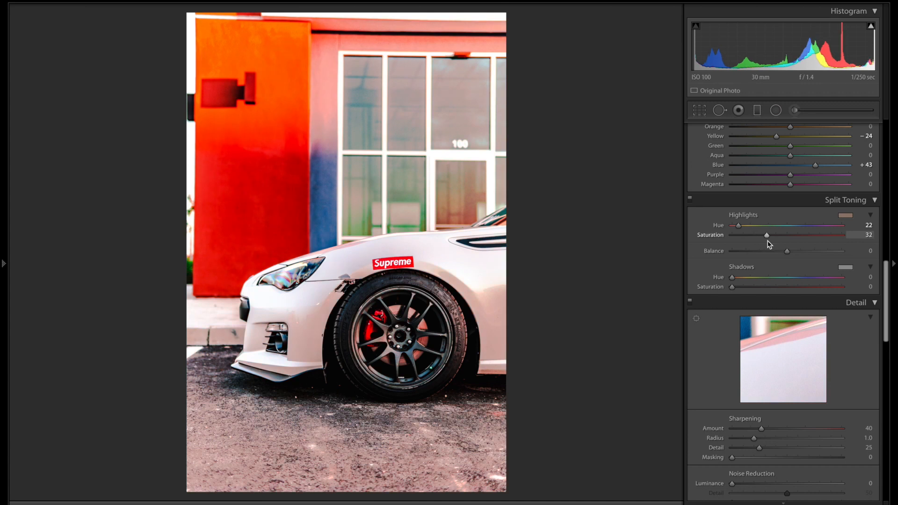
drag(767, 237, 762, 241)
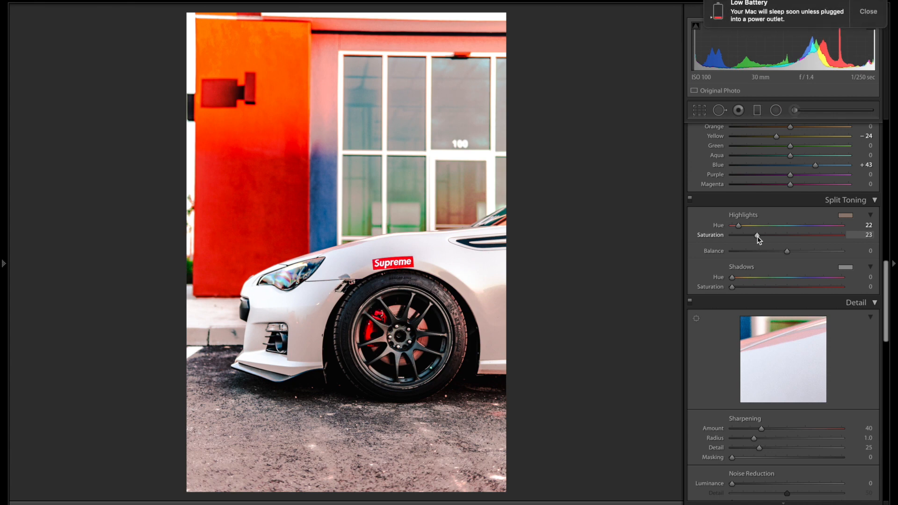
drag(746, 286, 787, 288)
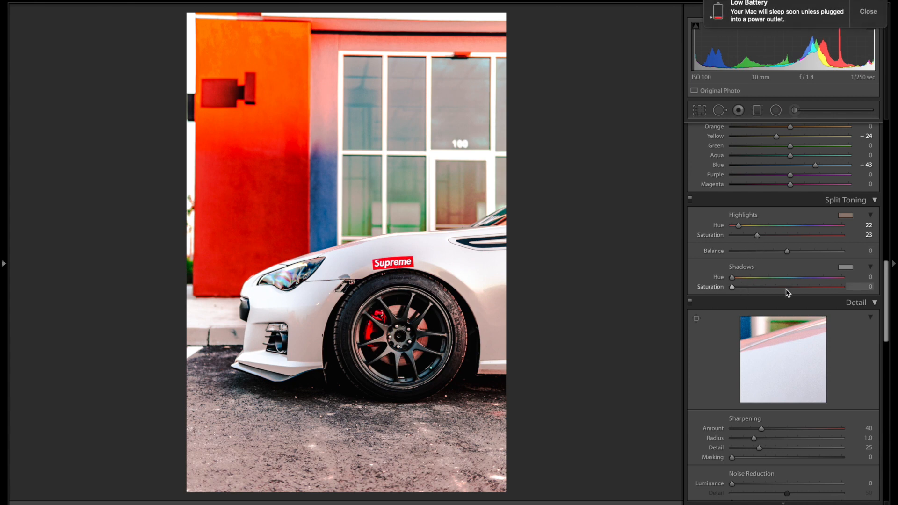
Step: Tint the shadows blue at Hue 204, Saturation 25, with highlight saturation 22 and balance −11
click(773, 277)
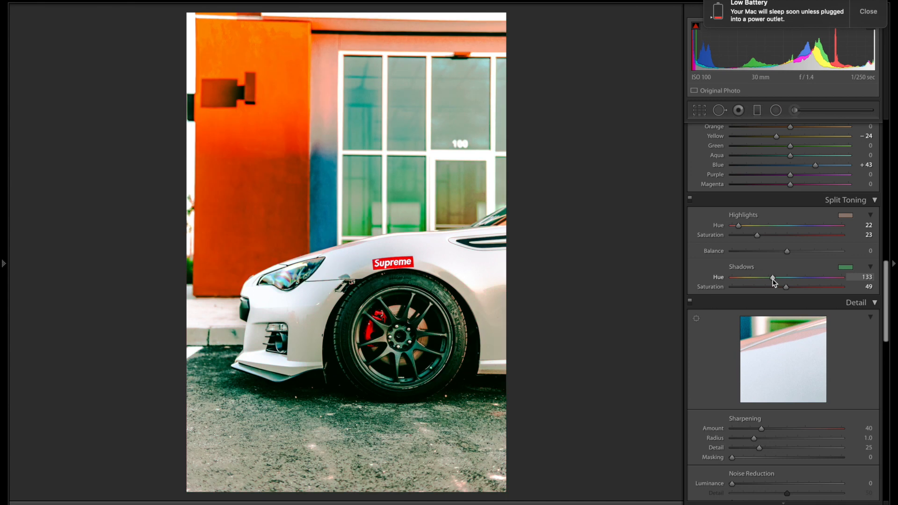
drag(773, 281, 797, 280)
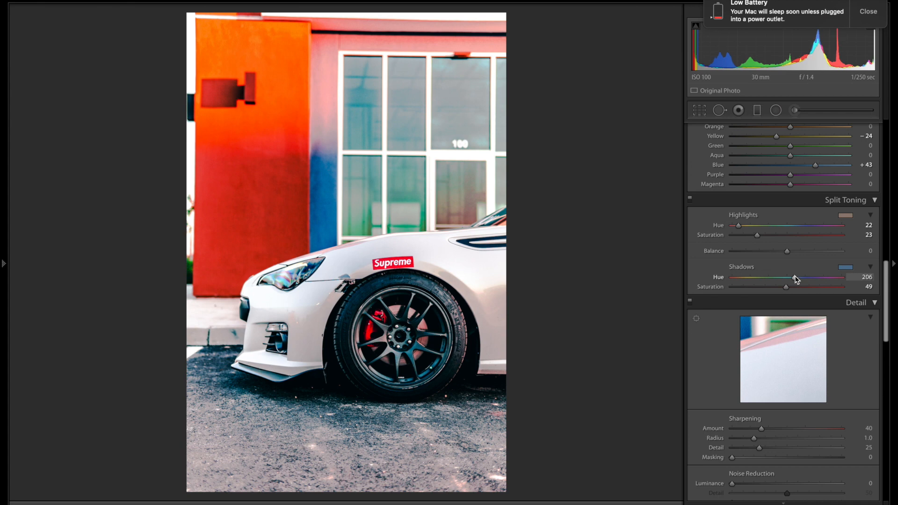
drag(772, 288, 759, 287)
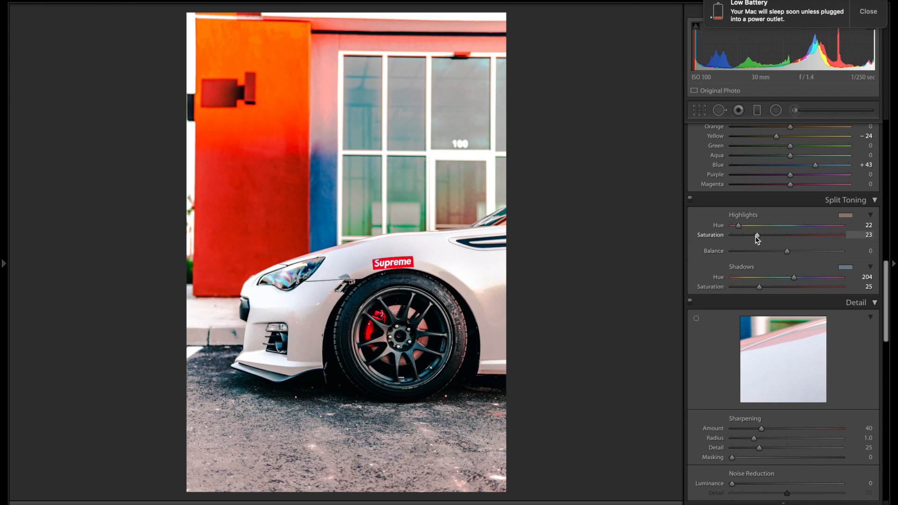
drag(757, 236, 756, 237)
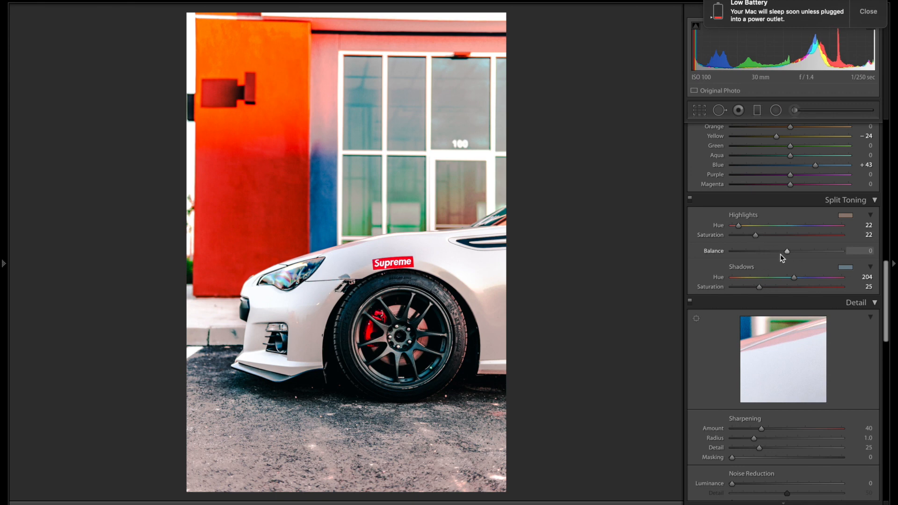
mouse_move(787, 254)
mouse_down()
mouse_move(747, 255)
mouse_move(807, 259)
mouse_move(780, 254)
mouse_up()
Step: Reset the toning balance and add sharpening and luminance noise reduction in the Detail panel
double_click(781, 254)
scroll(782, 251, down, 5)
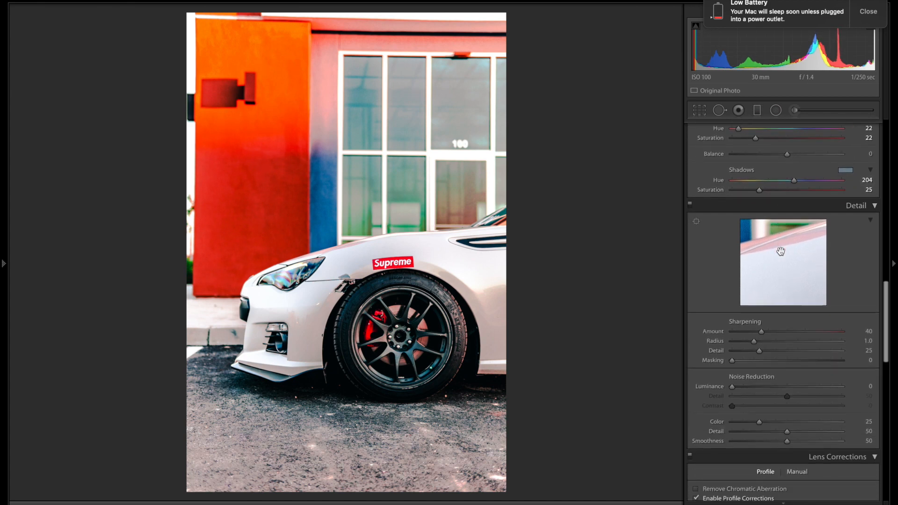
click(781, 251)
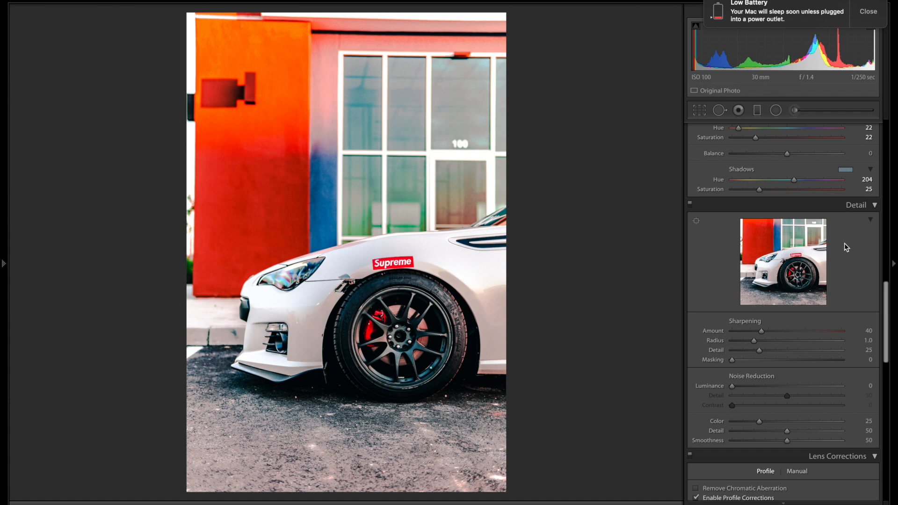
drag(786, 336, 792, 337)
drag(733, 387, 779, 392)
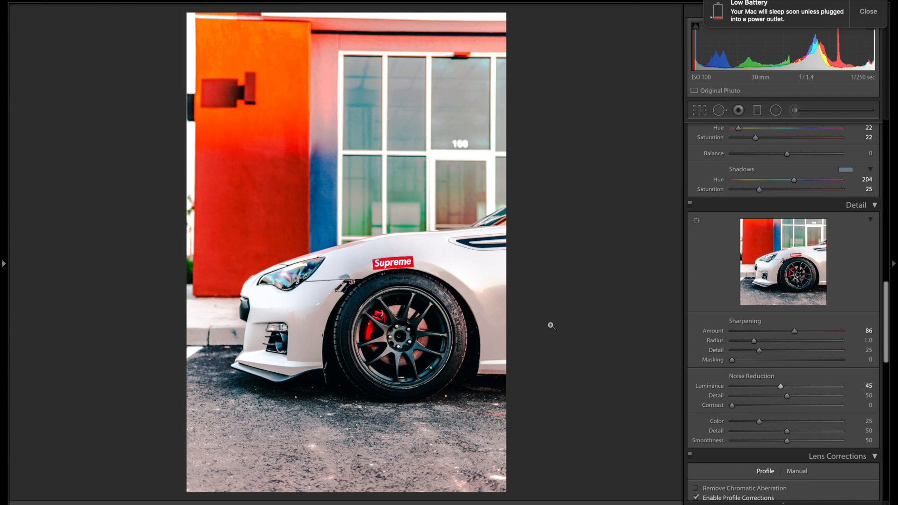
Step: Apply a post-crop vignette with Amount −12
scroll(776, 400, down, 6)
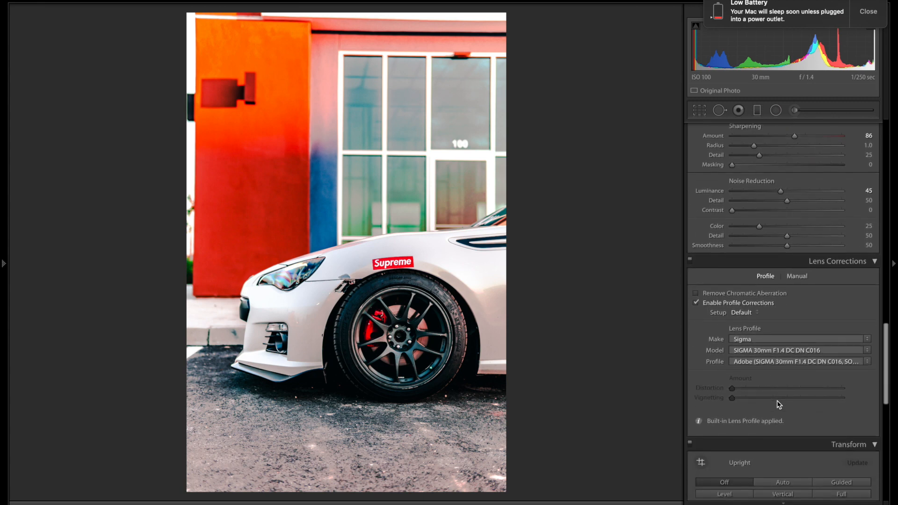
scroll(776, 400, down, 4)
scroll(782, 395, down, 3)
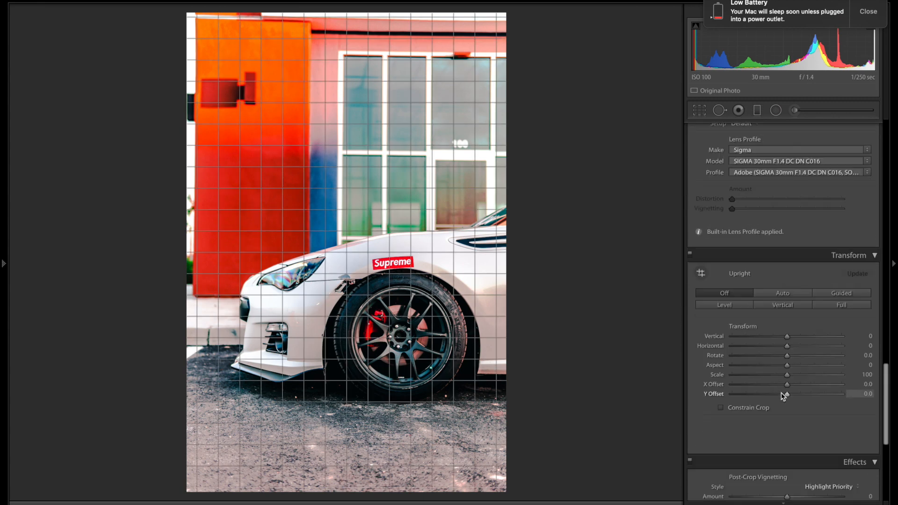
scroll(784, 397, down, 1)
scroll(784, 397, up, 3)
scroll(783, 397, down, 7)
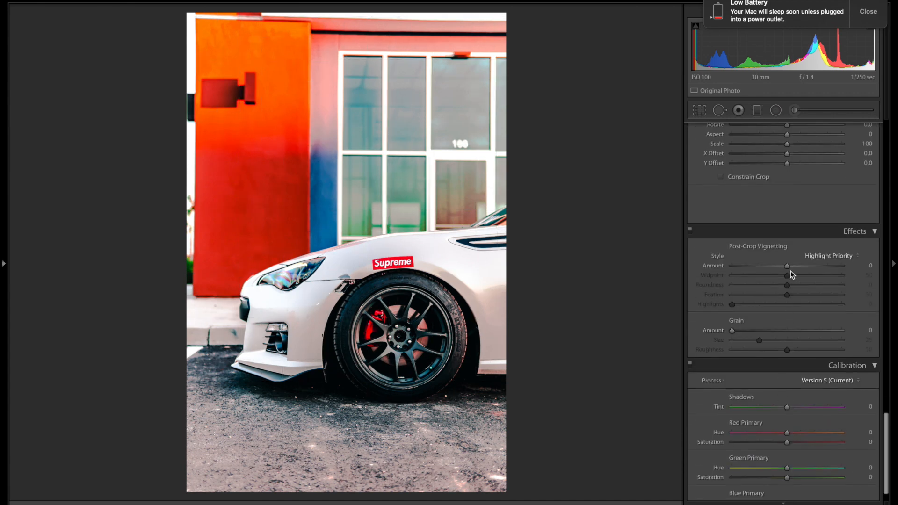
drag(789, 269, 783, 269)
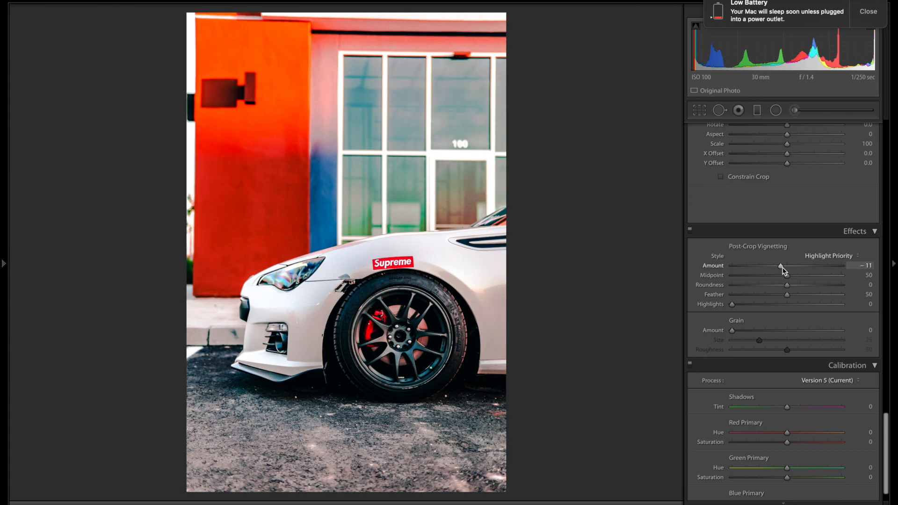
drag(782, 268, 782, 268)
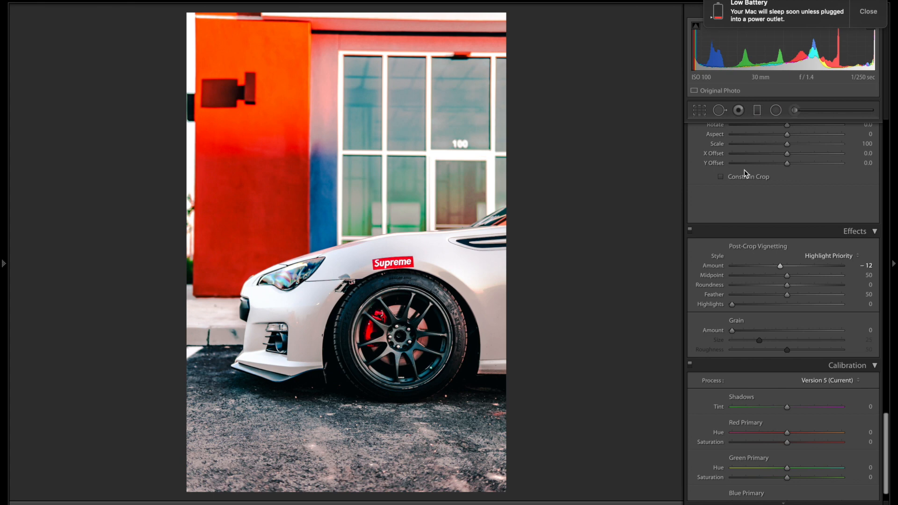
scroll(744, 174, up, 20)
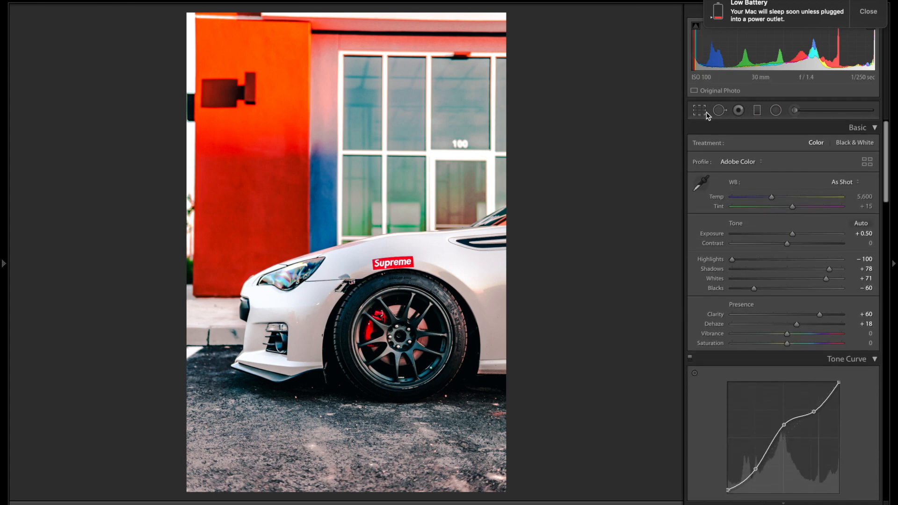
Step: Crop the photo to a 4 x 5 / 8 x 10 ratio, repositioning it to trim bottom pavement
click(700, 111)
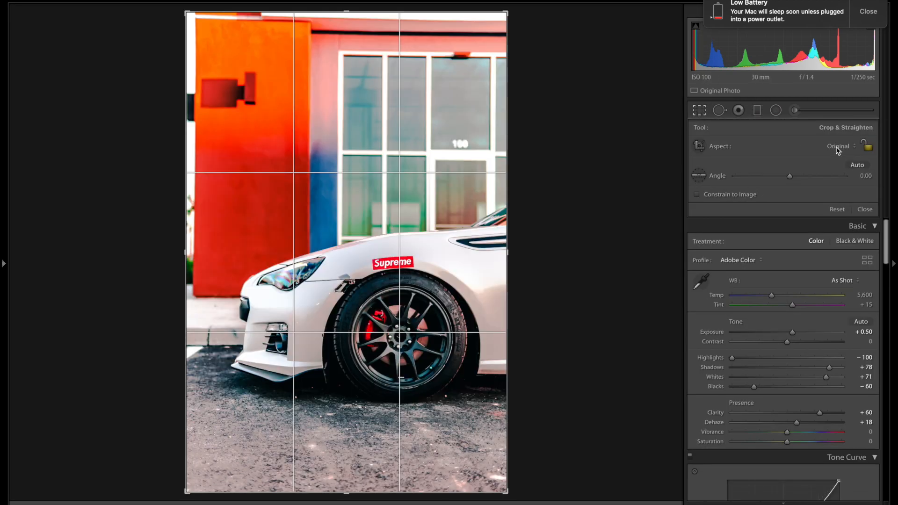
click(838, 147)
click(872, 20)
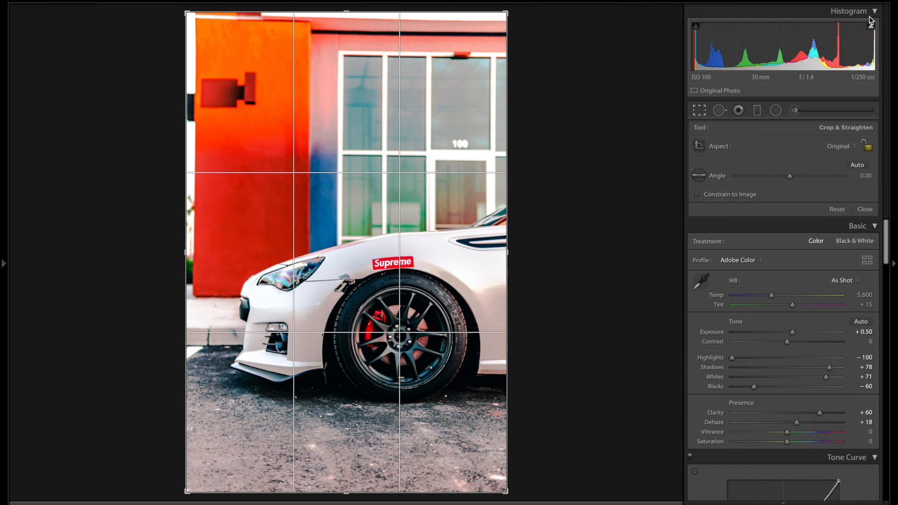
click(838, 151)
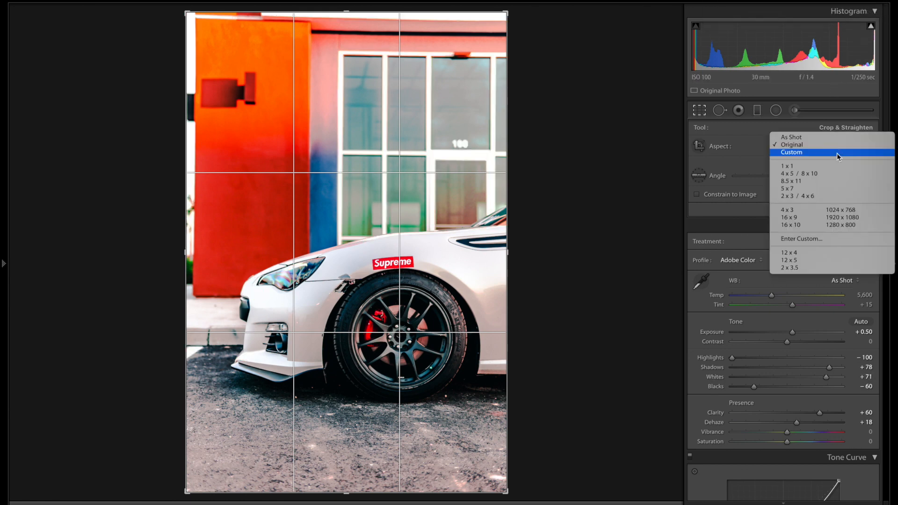
click(838, 177)
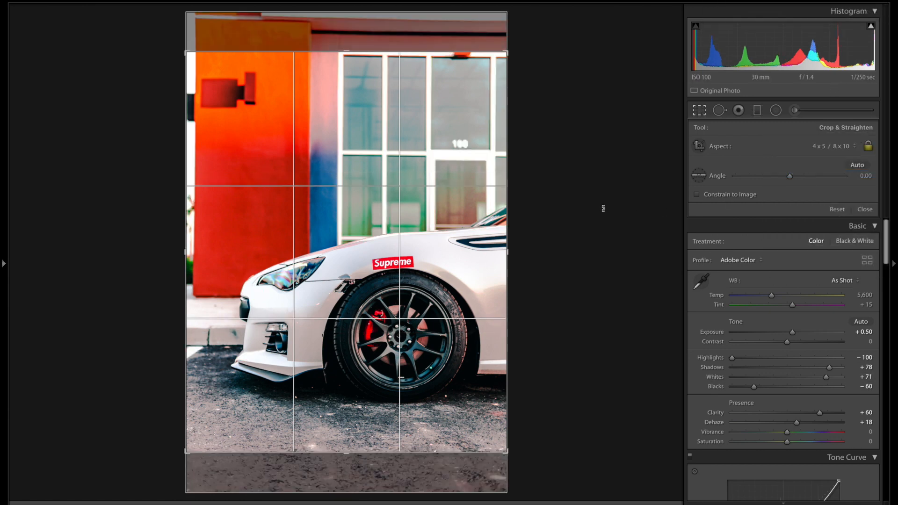
drag(430, 218, 430, 239)
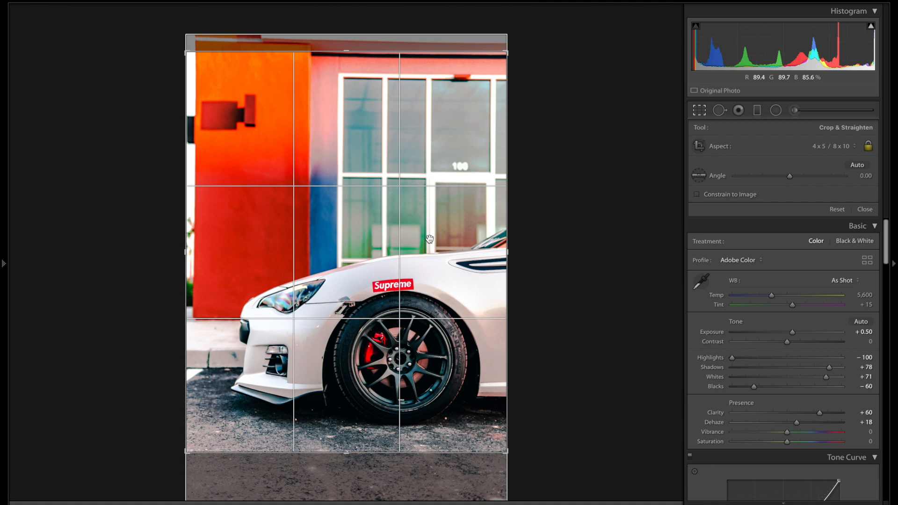
mouse_move(430, 274)
mouse_down()
mouse_move(430, 251)
mouse_move(435, 275)
mouse_up()
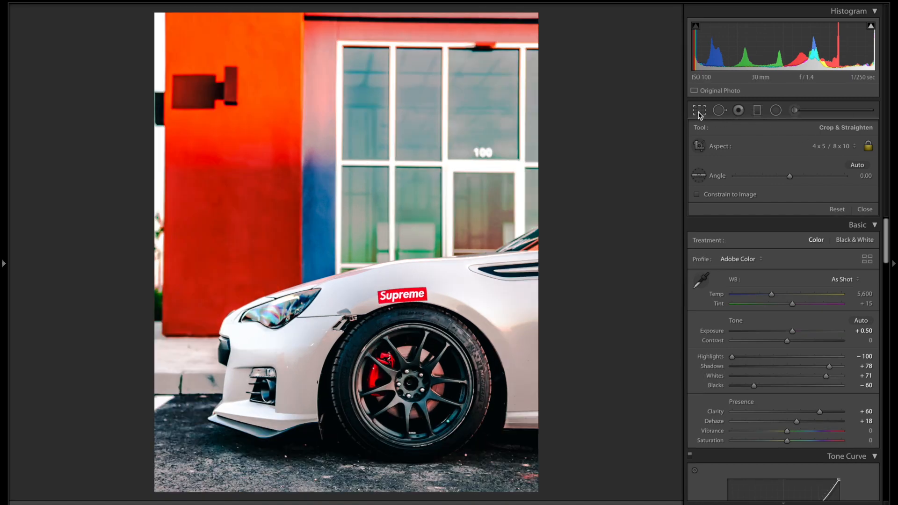
click(699, 112)
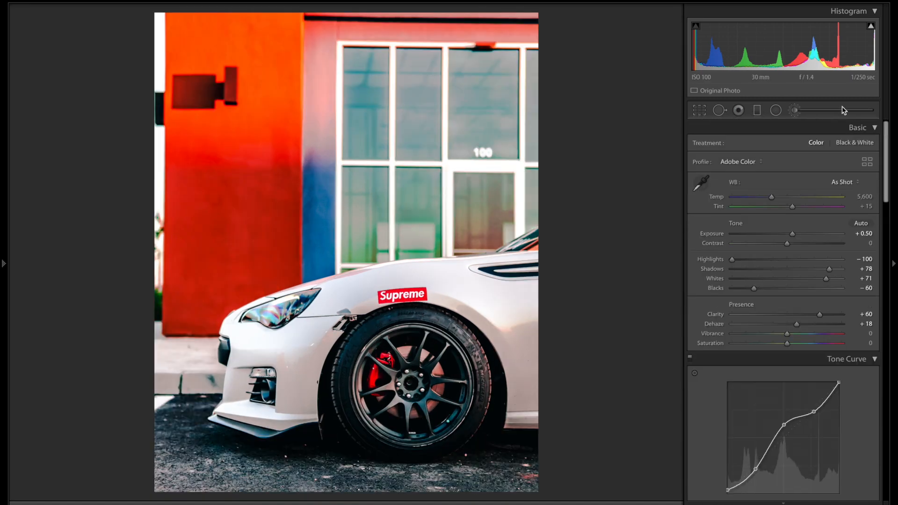
Step: Straighten the 4 x 5 crop by rotating it to a -1.06° angle
click(795, 110)
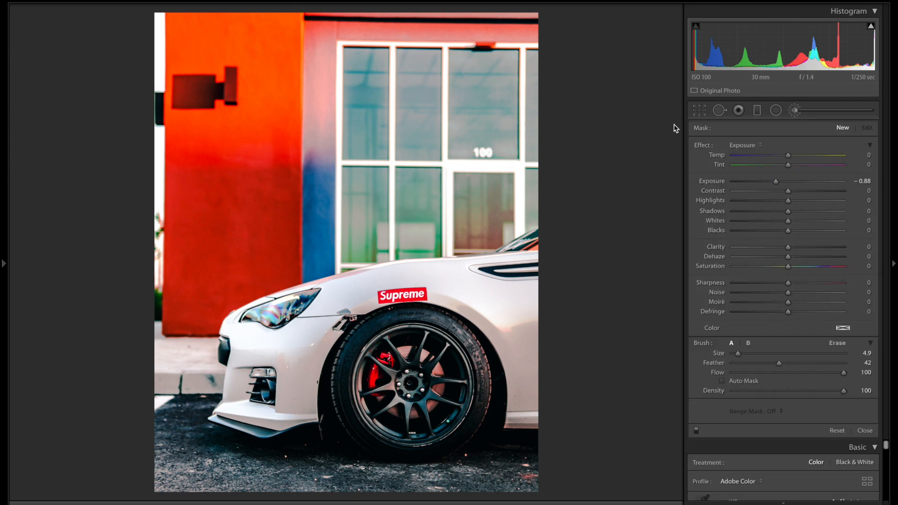
click(700, 110)
drag(403, 220, 401, 203)
drag(790, 176, 791, 175)
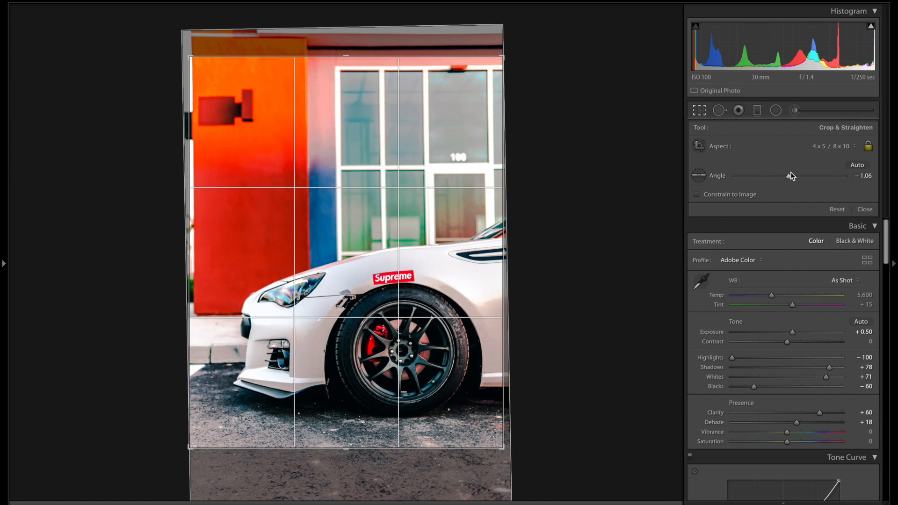
key(Return)
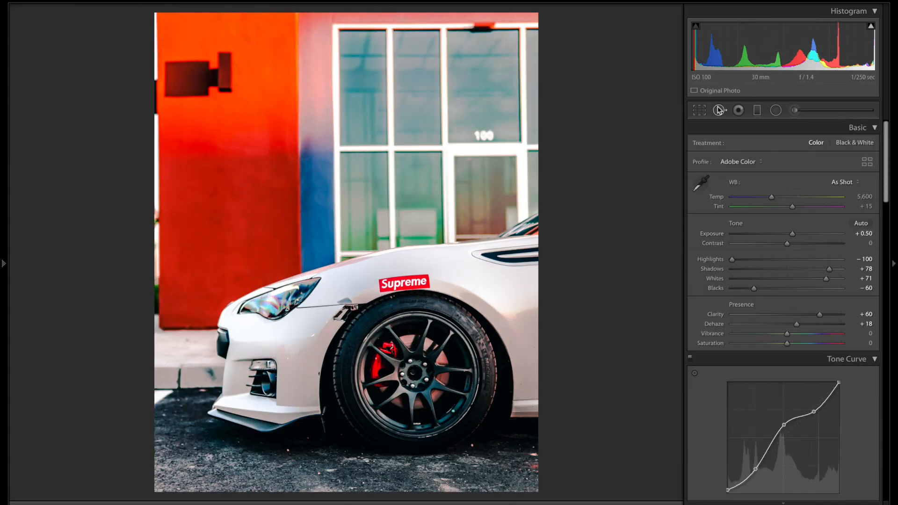
Step: Tighten the crop from its top-left corner so the car fills more of the frame
click(699, 110)
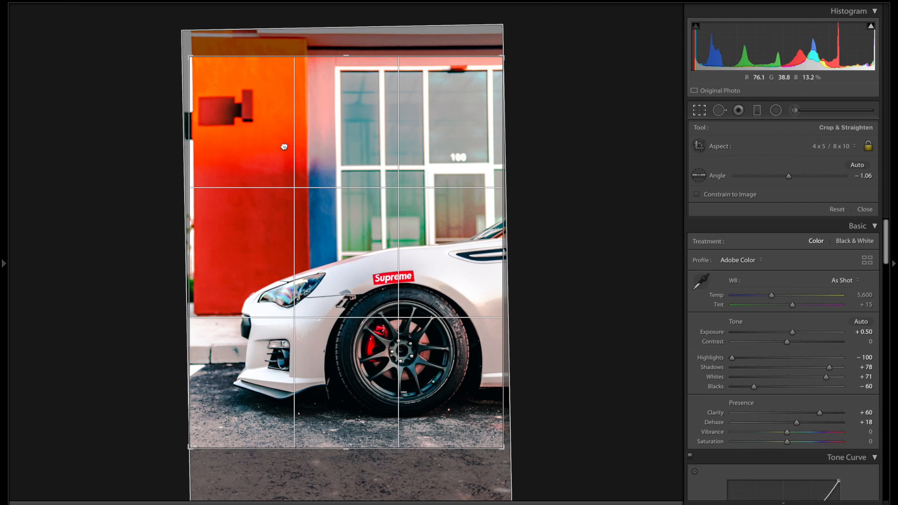
drag(285, 147, 271, 145)
drag(189, 56, 190, 58)
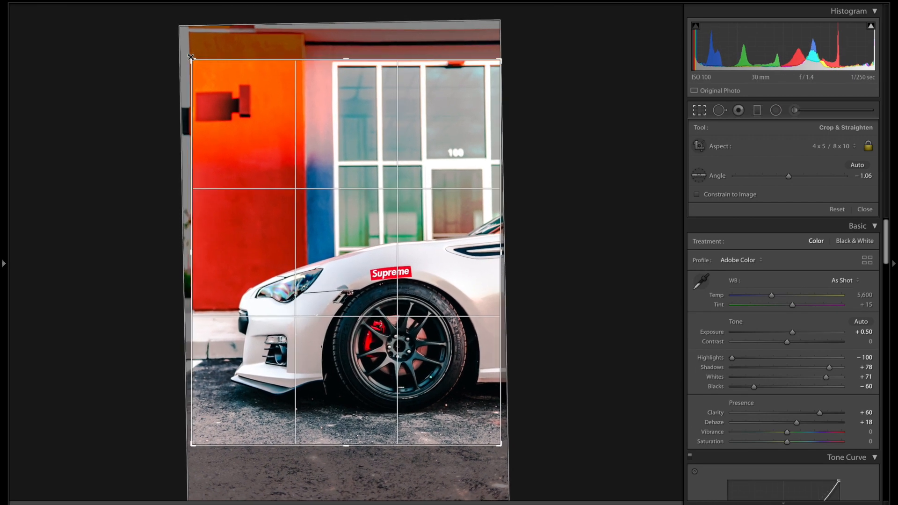
drag(311, 111, 312, 116)
key(Return)
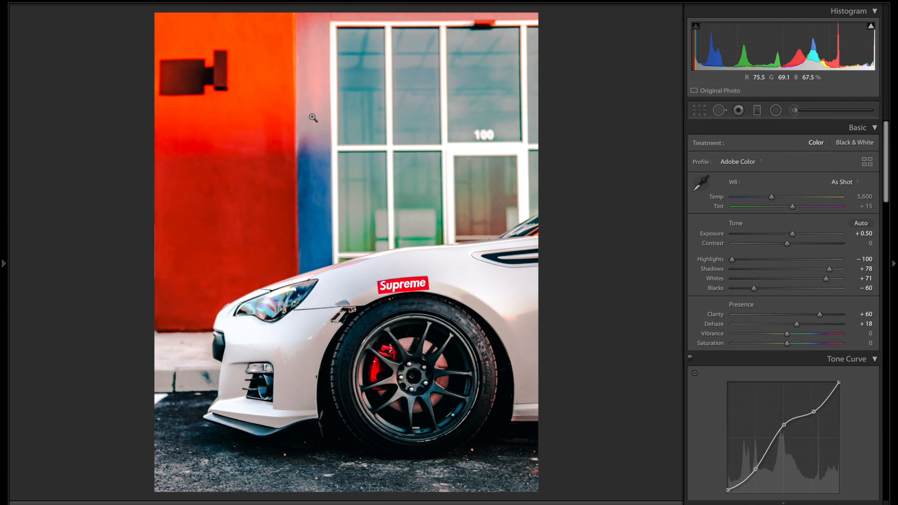
scroll(800, 248, down, 10)
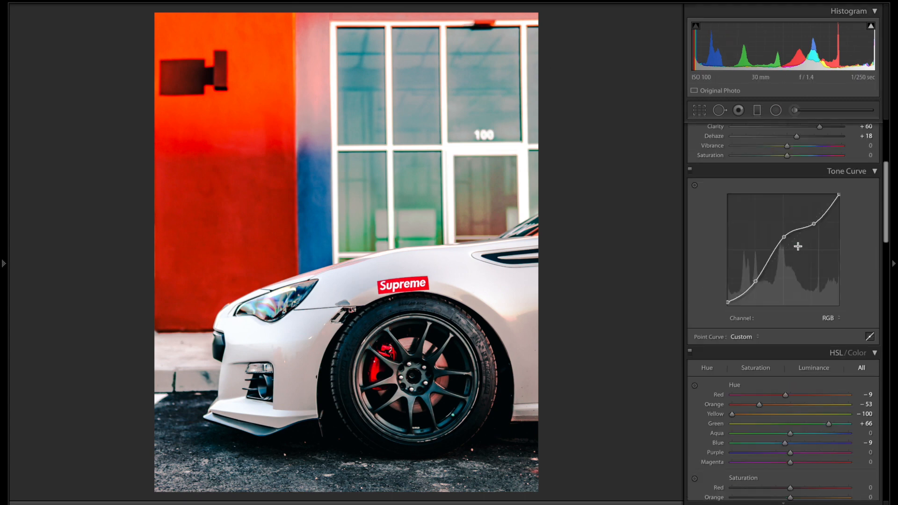
scroll(801, 250, down, 4)
drag(796, 345, 789, 346)
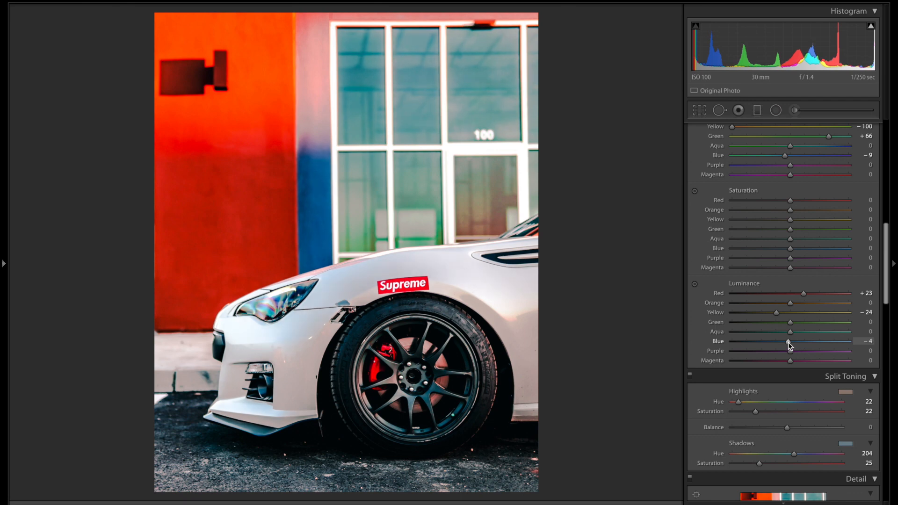
double_click(789, 155)
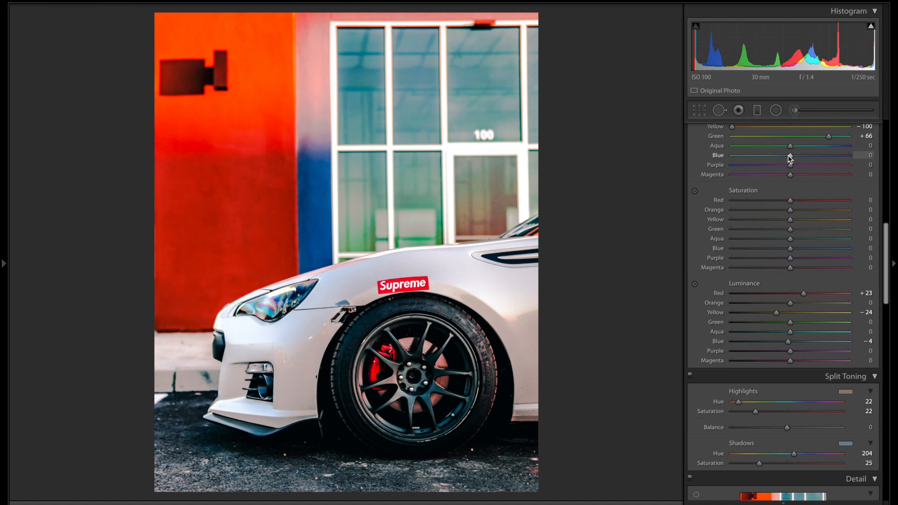
key(ctrl+z)
key(ctrl+z)
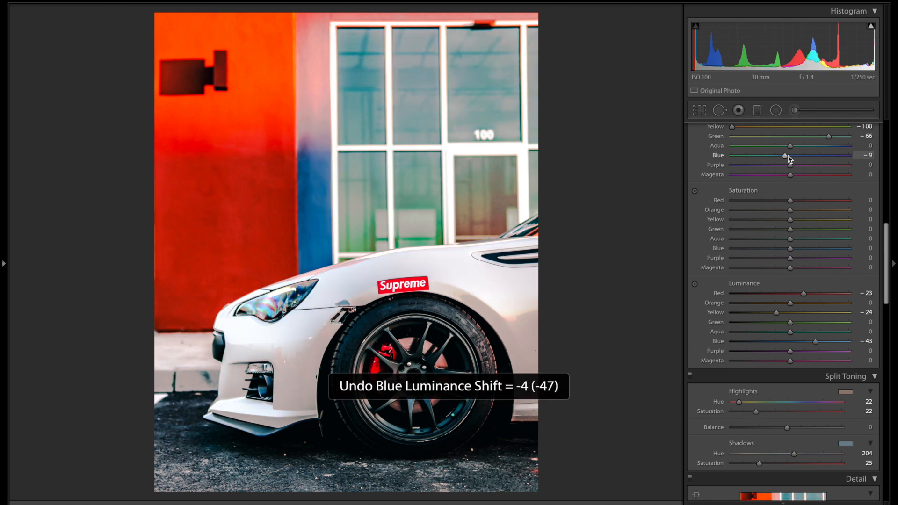
scroll(769, 237, up, 10)
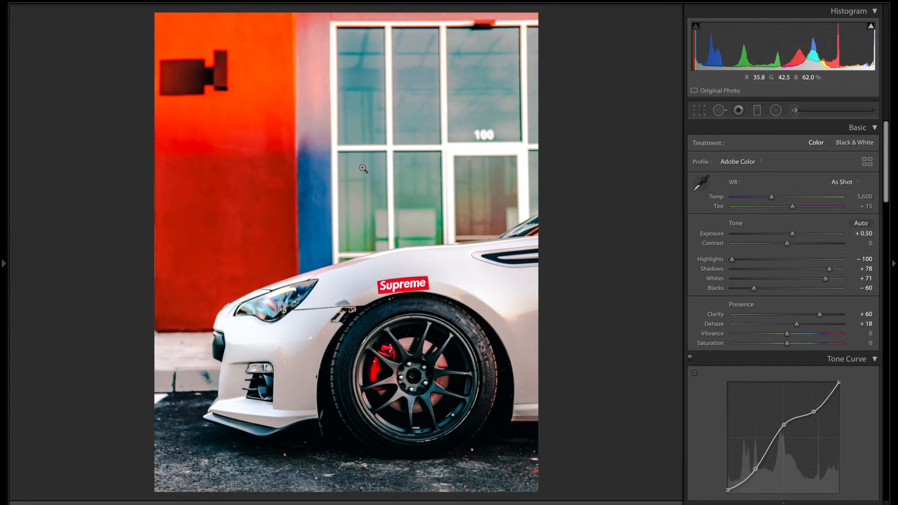
Step: Raise Vibrance to +36 and lower Saturation to -18 in the Basic panel
click(810, 334)
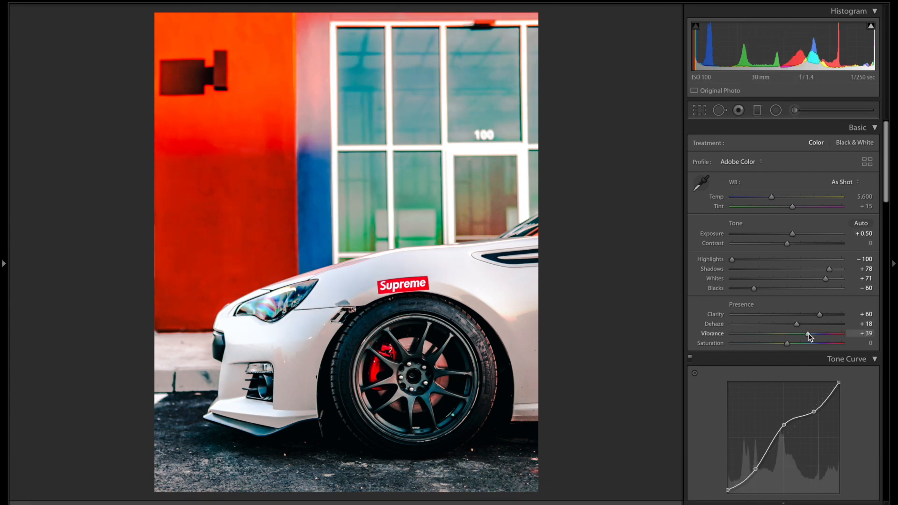
drag(809, 336, 818, 336)
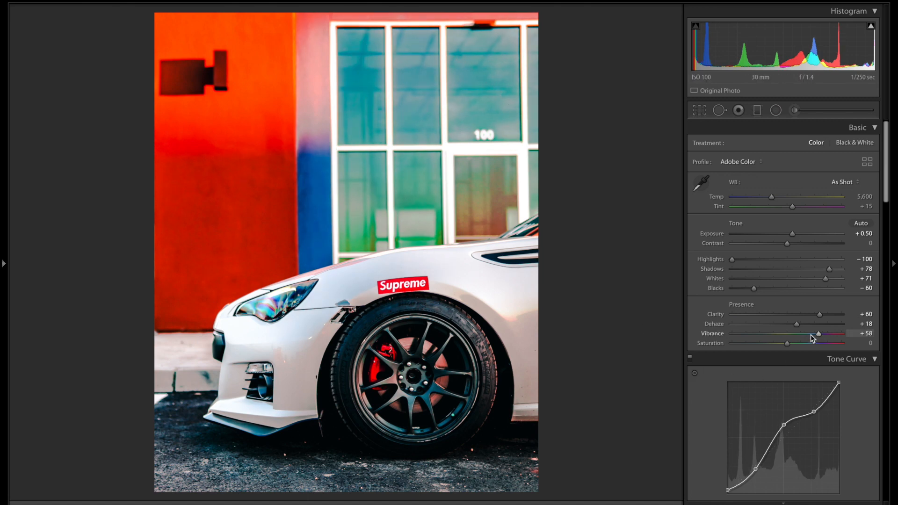
drag(820, 337, 776, 345)
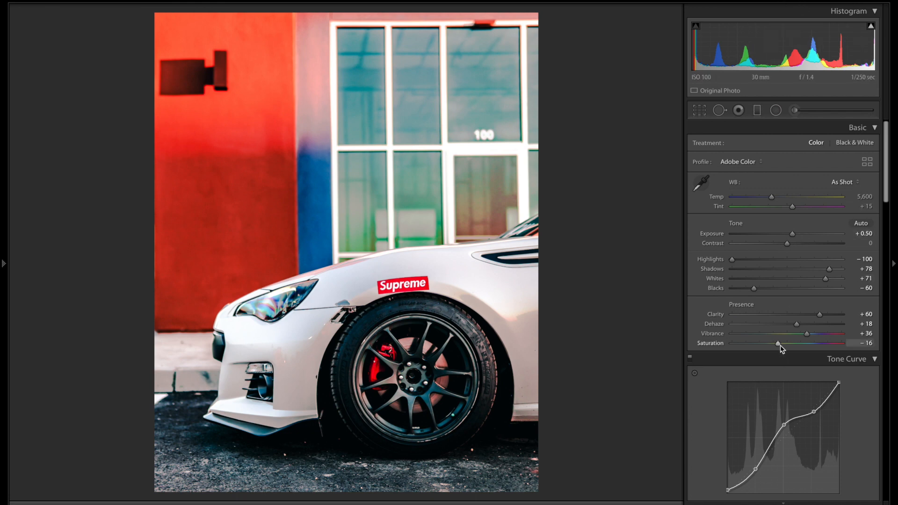
drag(780, 348, 779, 349)
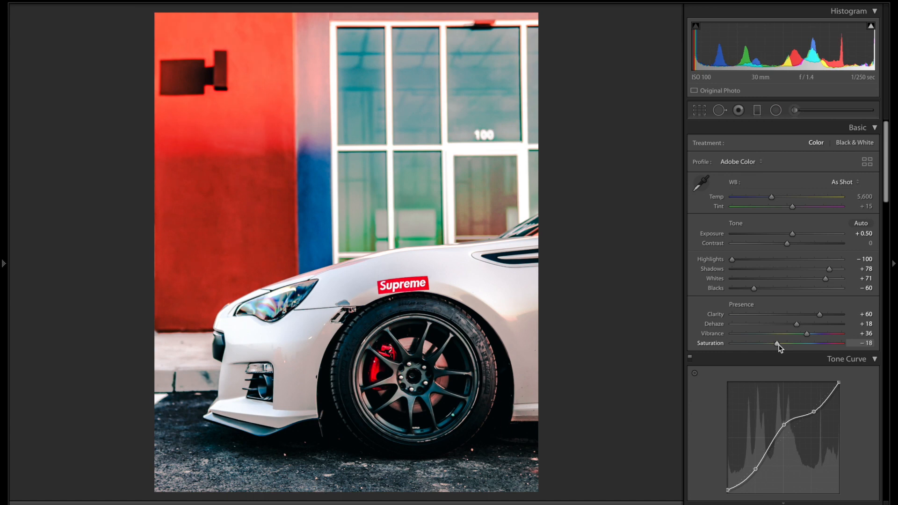
scroll(778, 345, down, 3)
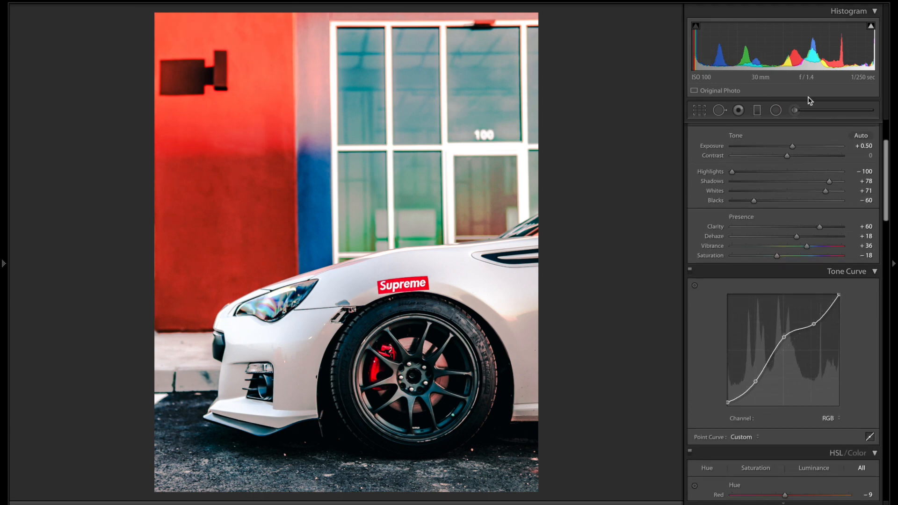
Step: Open the Adjustment Brush at Exposure -0.88 and enlarge the brush slightly
click(798, 111)
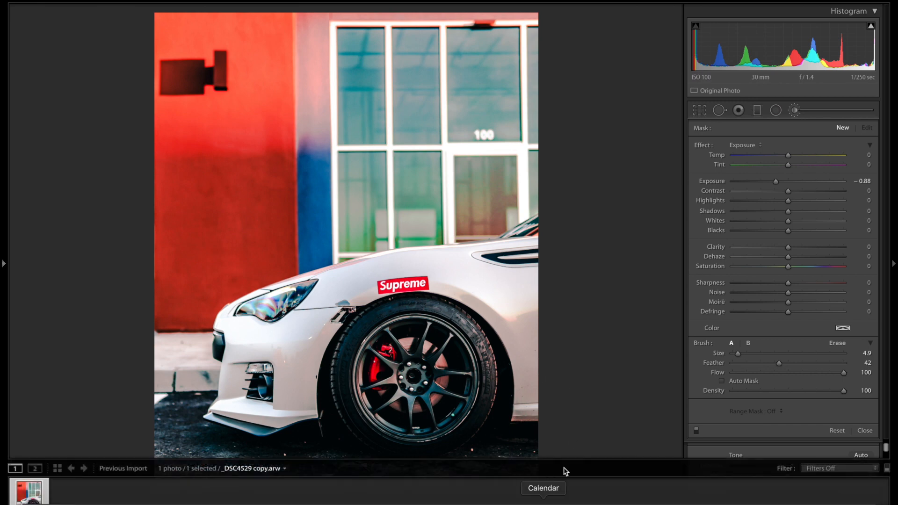
click(793, 114)
click(795, 111)
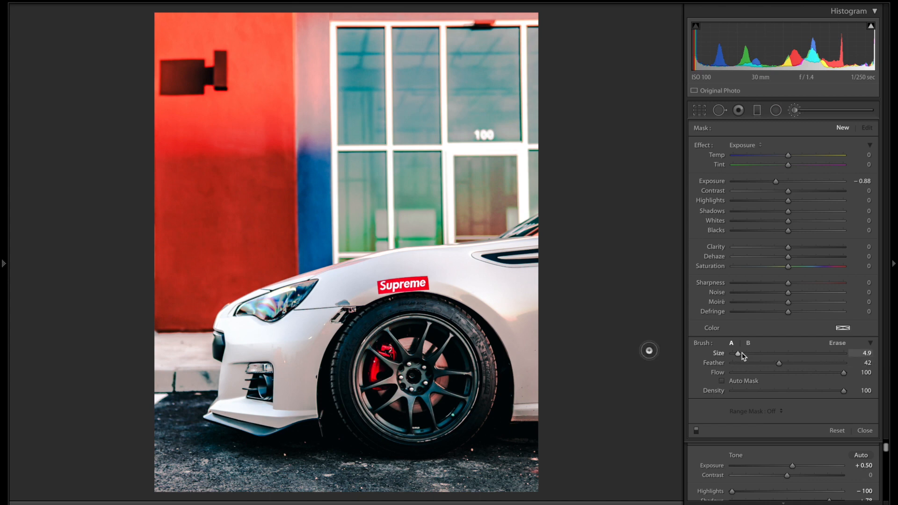
drag(742, 357, 744, 357)
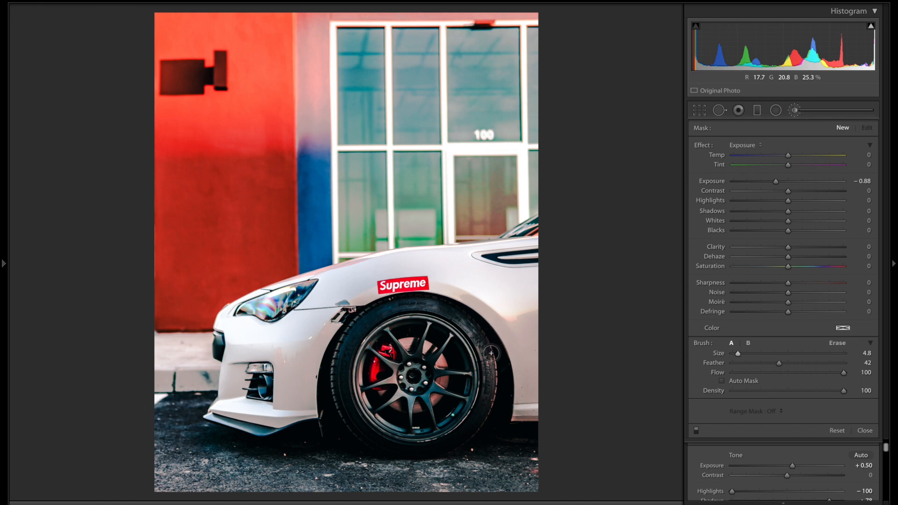
Step: Paint the -0.88 mask along the tire's outer and left edges and show the red overlay
drag(454, 451, 431, 456)
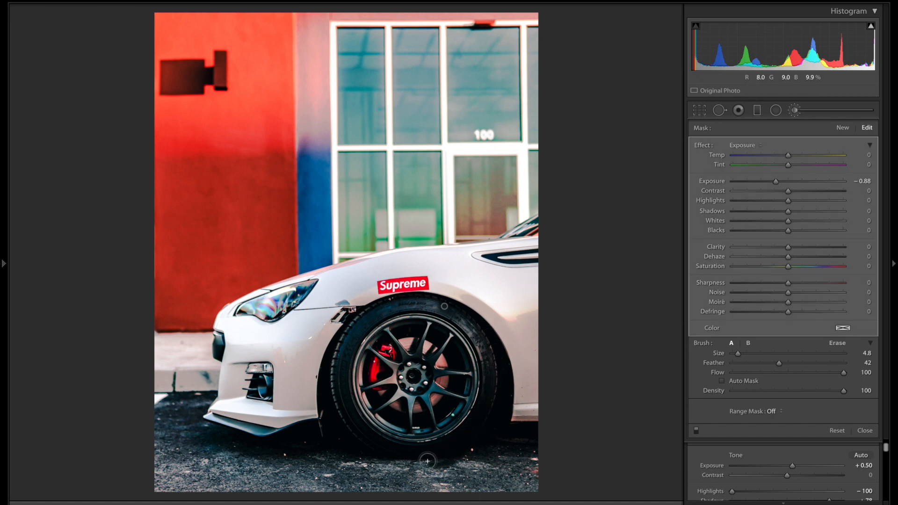
key(ctrl+z)
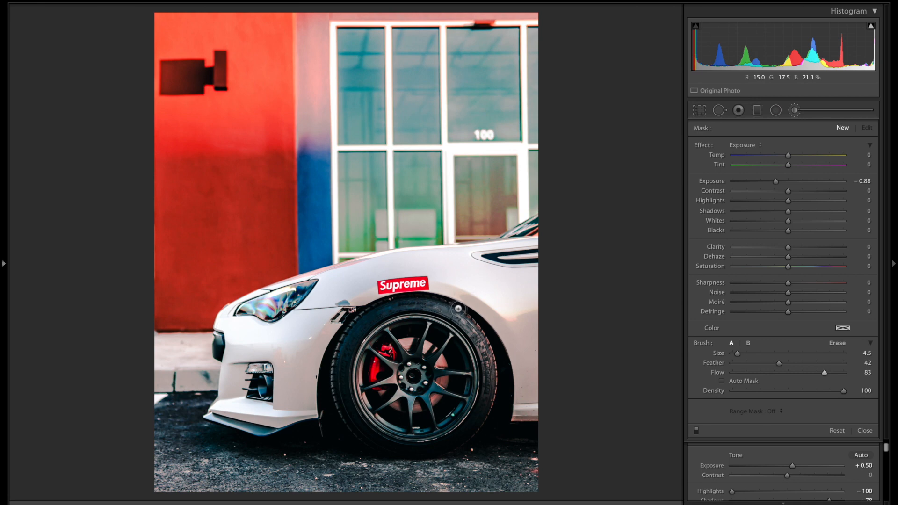
mouse_move(493, 400)
mouse_down()
mouse_move(474, 436)
mouse_move(432, 445)
mouse_up()
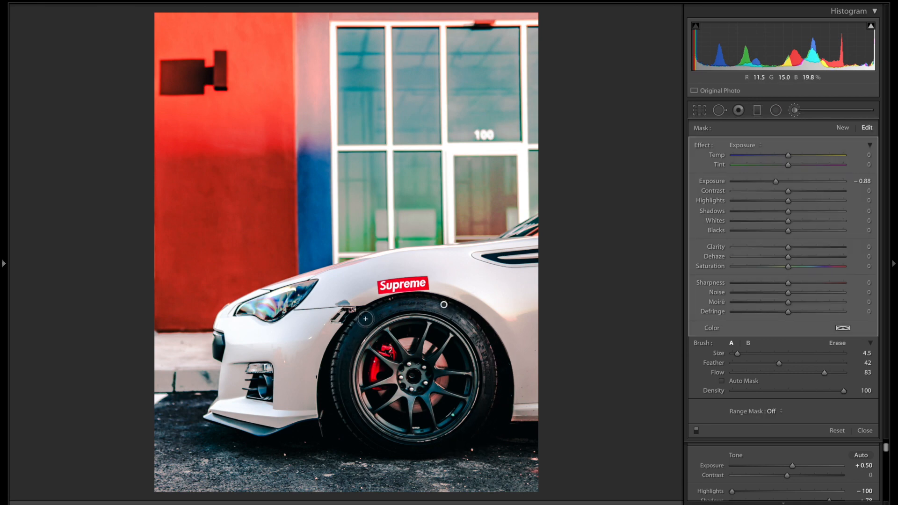
mouse_move(365, 319)
mouse_down()
mouse_move(335, 359)
mouse_move(334, 397)
mouse_move(344, 423)
mouse_move(365, 439)
mouse_up()
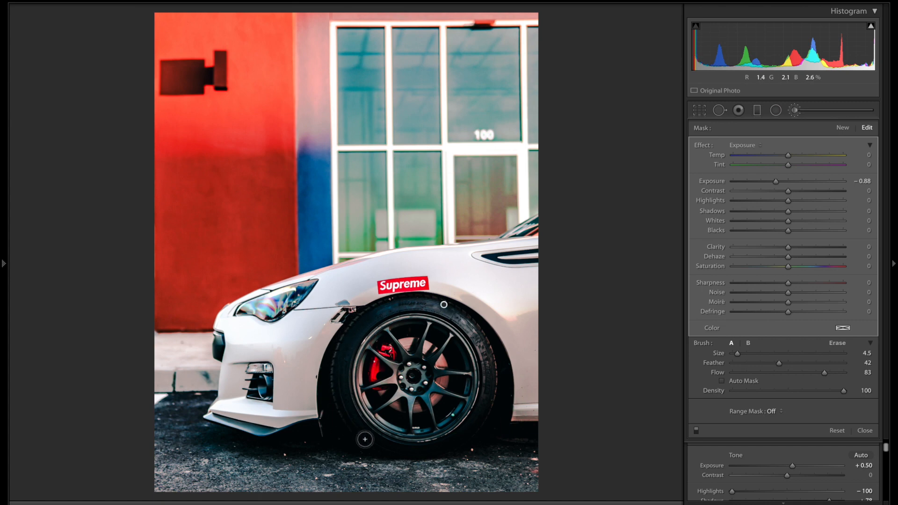
key(o)
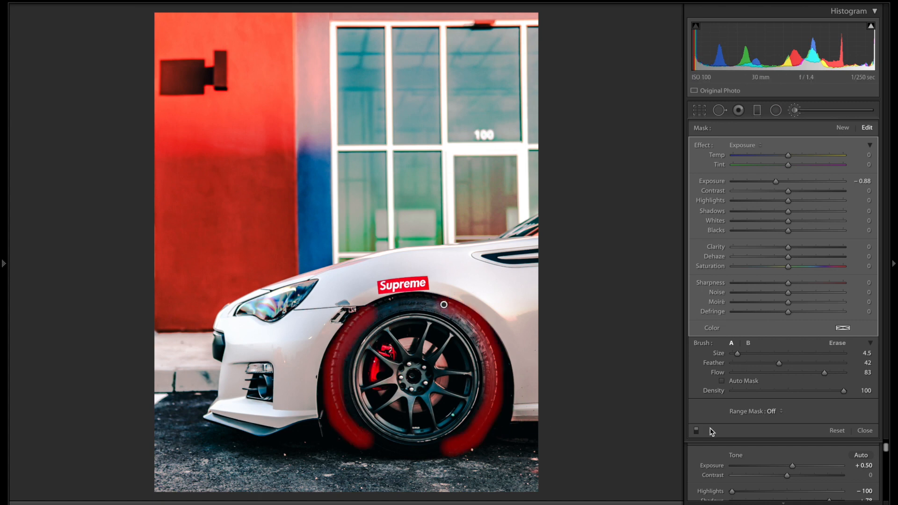
Step: Erase the stray mask end at the tire's bottom-right with a smaller size 4.6 eraser
click(831, 346)
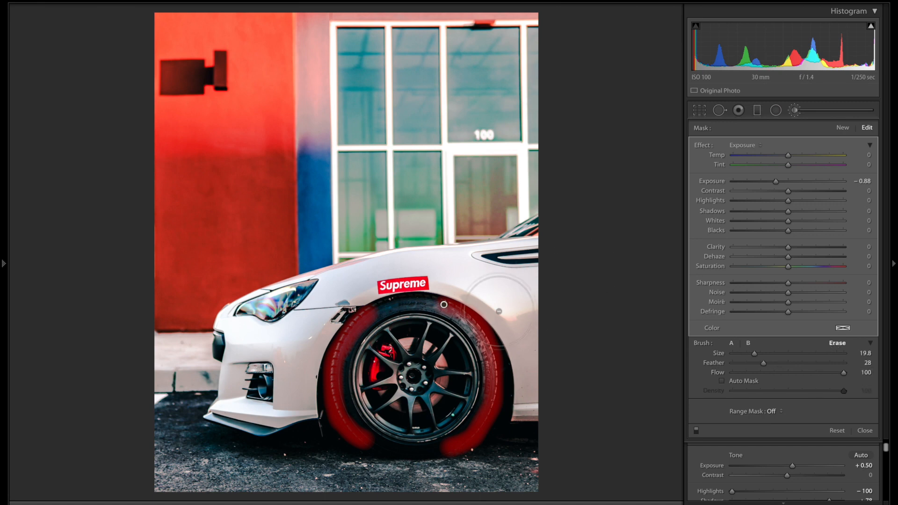
drag(754, 353, 738, 355)
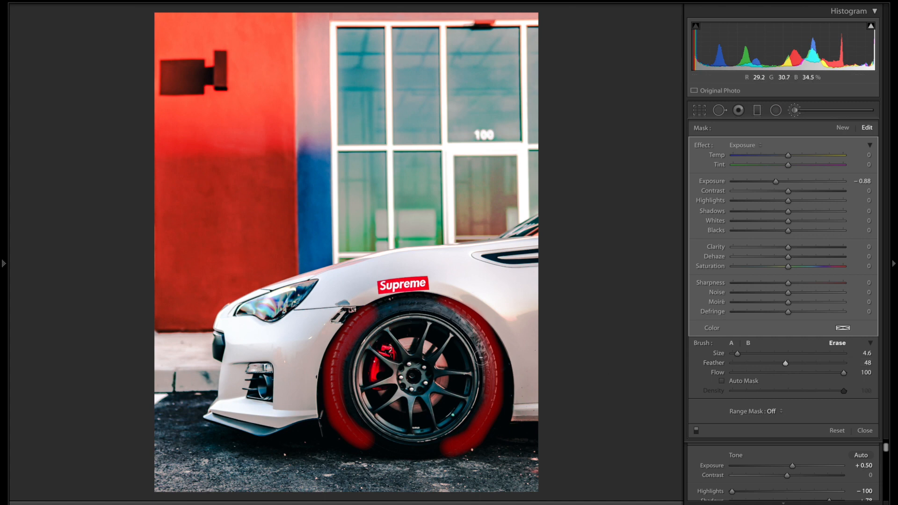
mouse_move(452, 439)
mouse_down()
mouse_move(441, 450)
mouse_move(471, 456)
mouse_move(452, 443)
mouse_move(480, 451)
mouse_up()
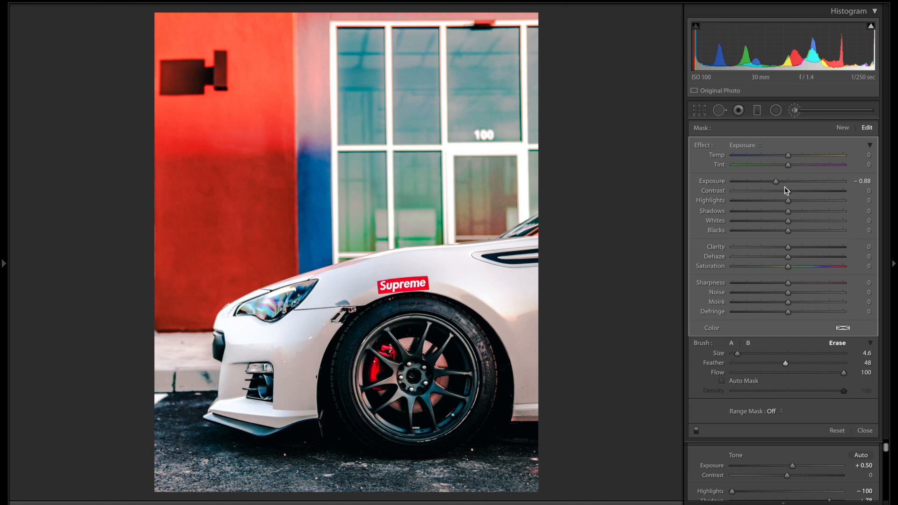
Step: Tune the tire mask to Exposure -0.37, Saturation -58, Clarity near zero, then close the brush panel
click(748, 247)
drag(813, 255, 701, 252)
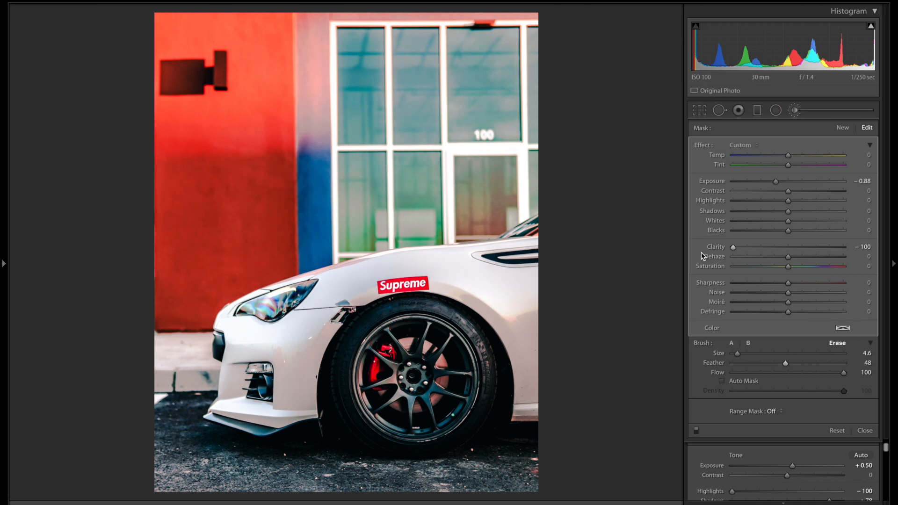
drag(741, 265, 747, 268)
click(790, 183)
drag(786, 182, 785, 182)
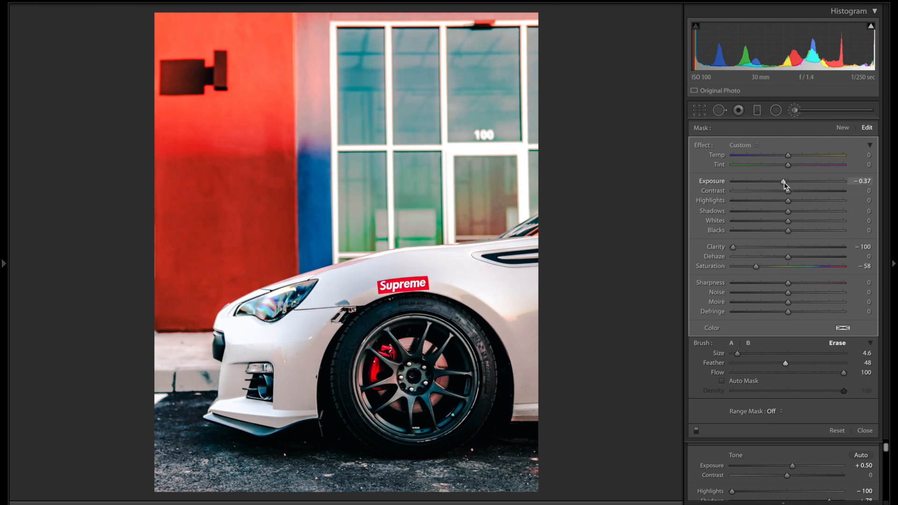
key(backslash)
key(backslash)
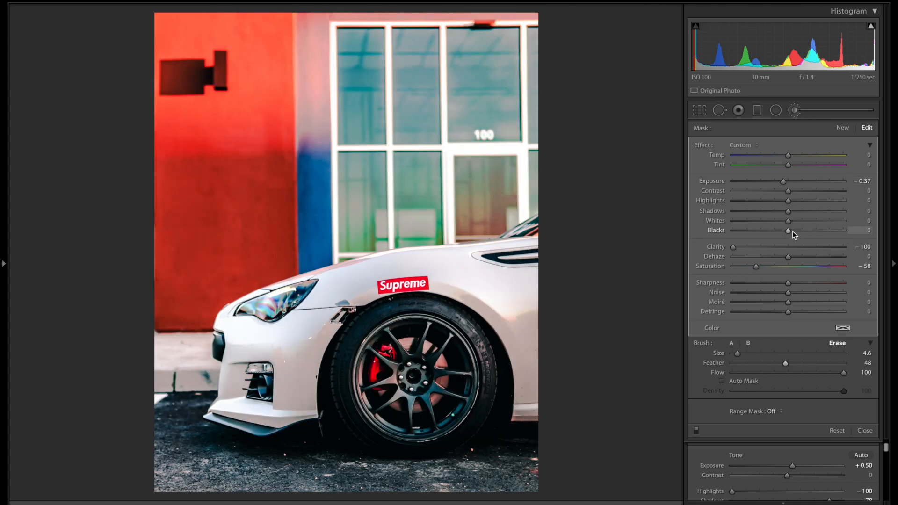
click(788, 247)
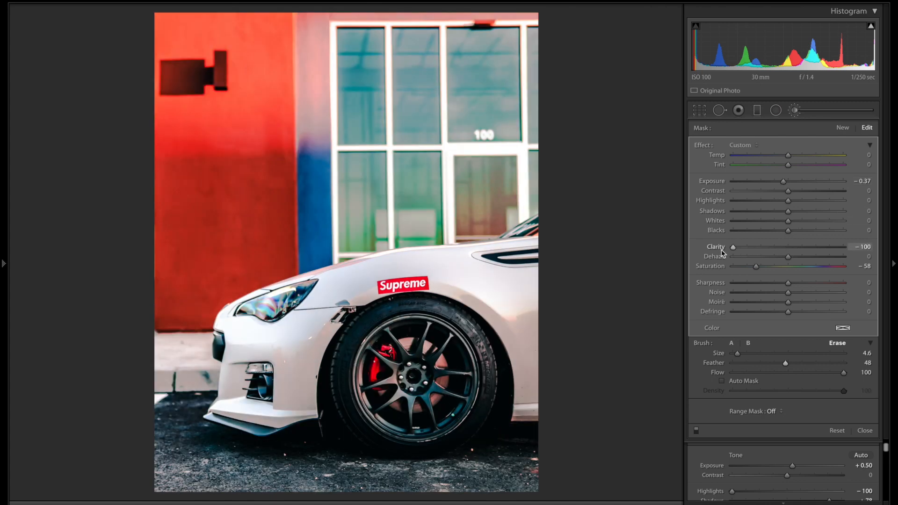
click(796, 111)
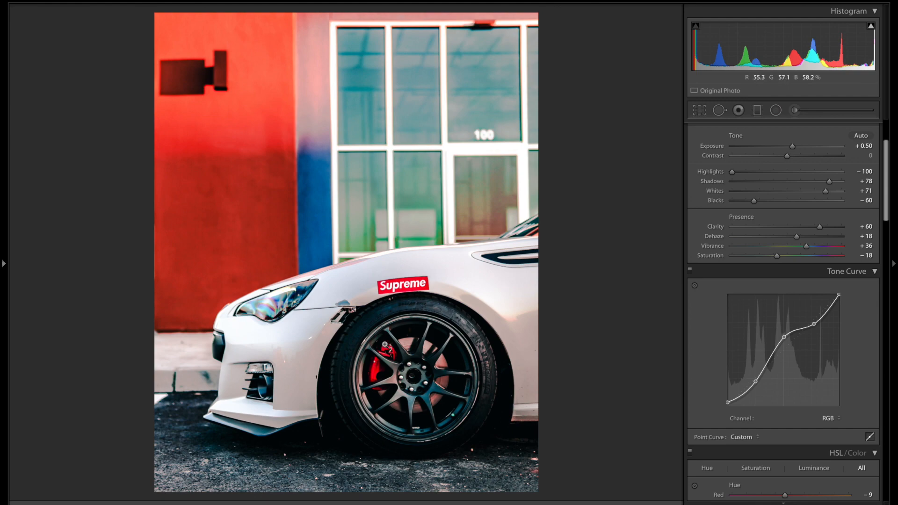
Step: Zoom in on the wheel and bring the red brake caliper into view
click(386, 342)
key(ctrl+=)
key(ctrl+=)
drag(263, 481, 501, 163)
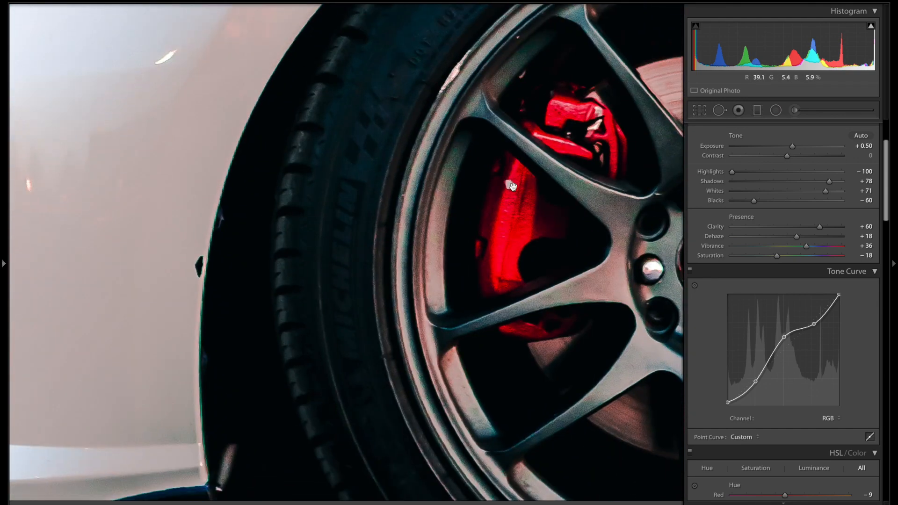
key(ctrl+=)
key(ctrl+=)
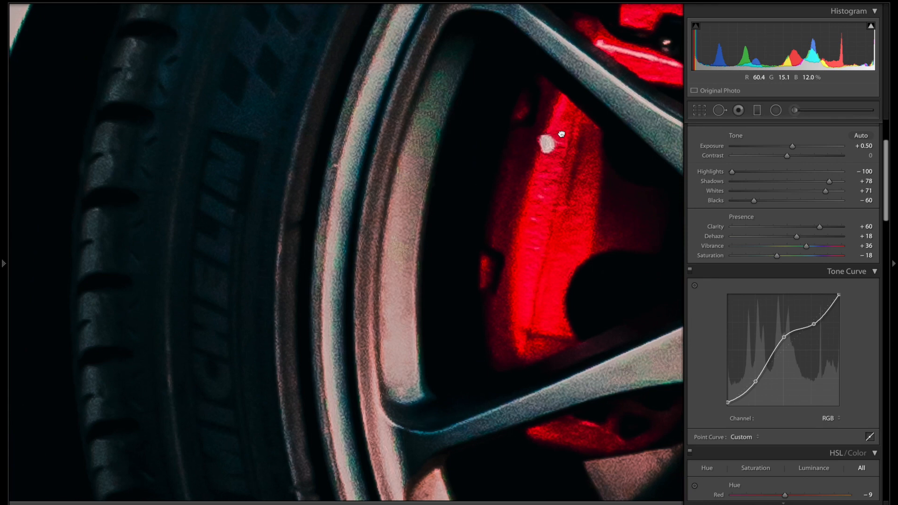
Step: Heal the caliper's white speck with a Heal spot of size 17 and feather 55
click(719, 111)
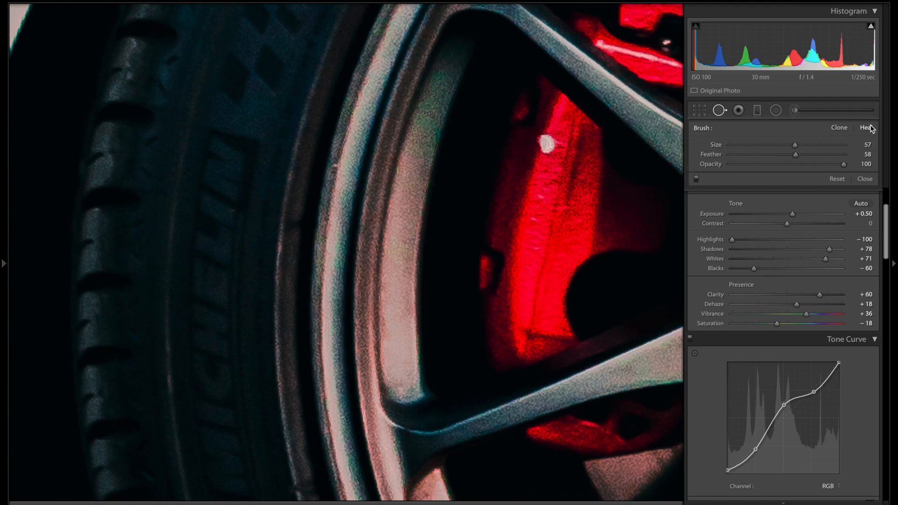
drag(795, 145, 777, 146)
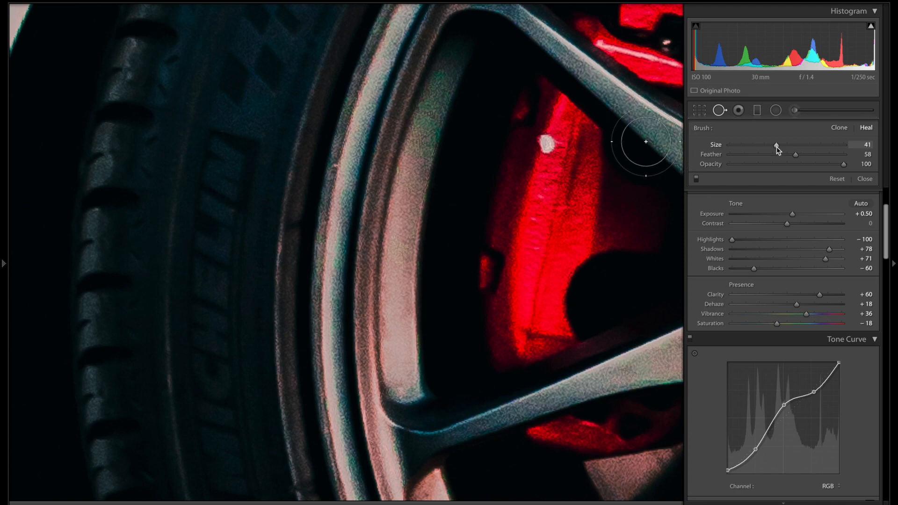
drag(796, 155, 742, 145)
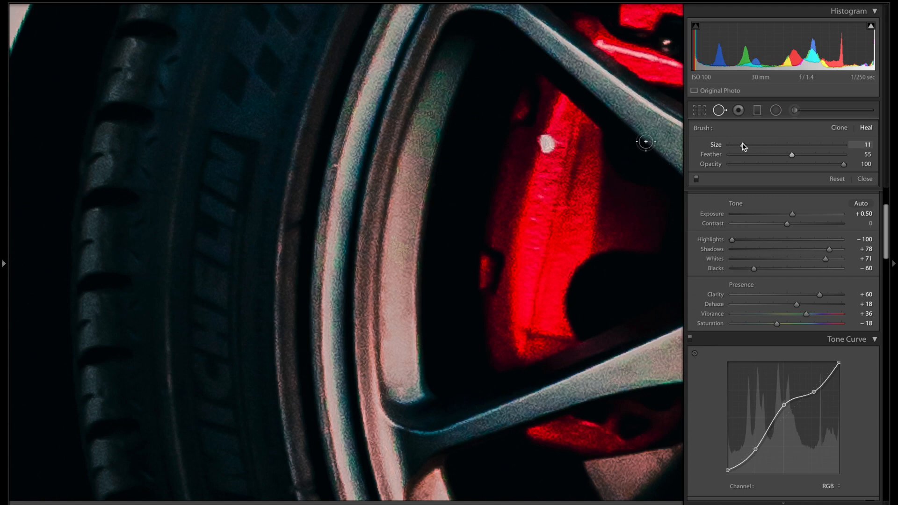
click(546, 144)
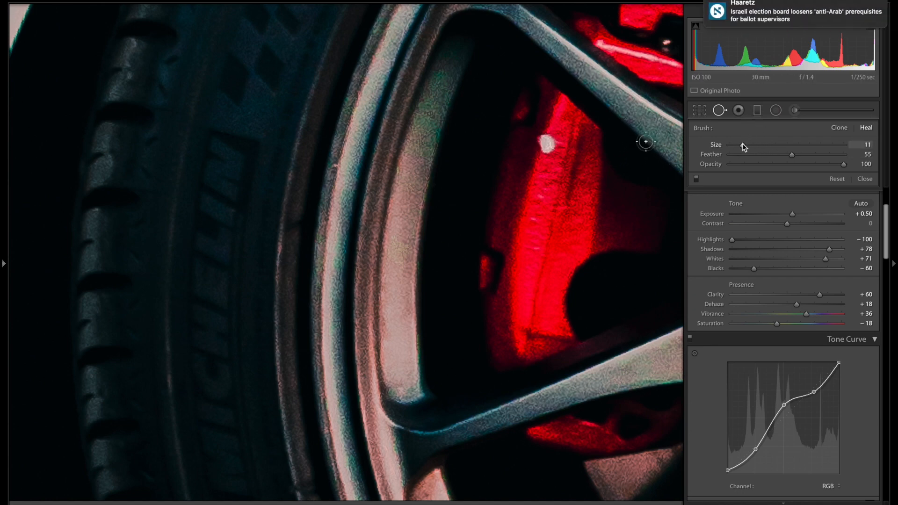
drag(743, 147, 747, 146)
drag(748, 147, 750, 146)
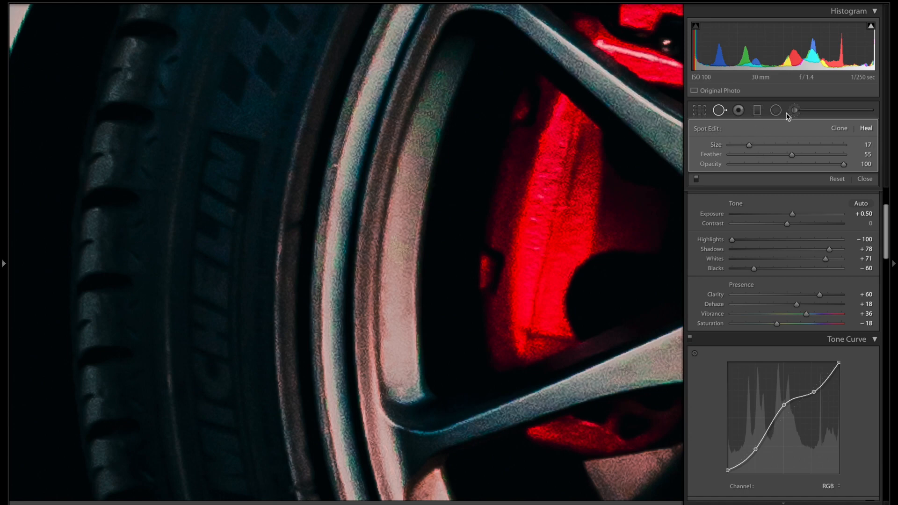
Step: Zoom in to the white bumper and heal the dark spot on it
key(super+minus)
key(super+minus)
key(super+minus)
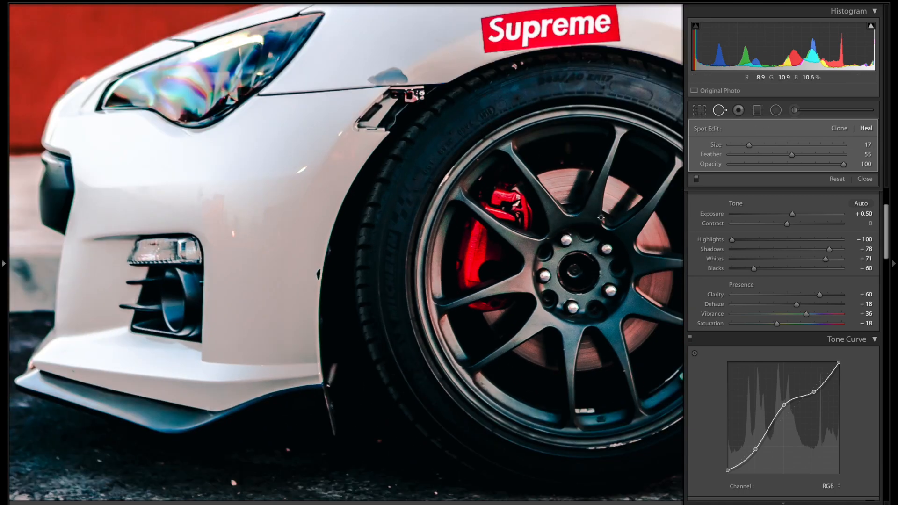
key(backslash)
key(backslash)
key(super+minus)
key(super+equal)
key(super+minus)
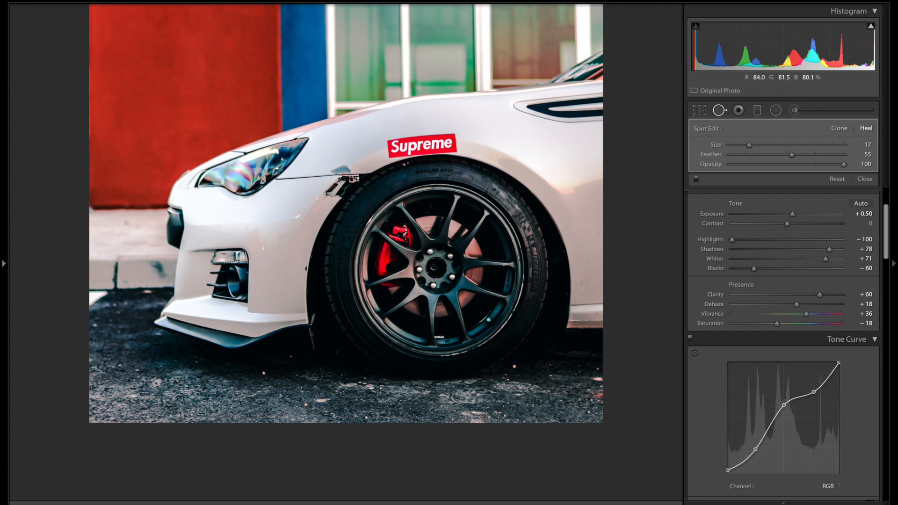
key(super+equal)
key(super+equal)
key(space)
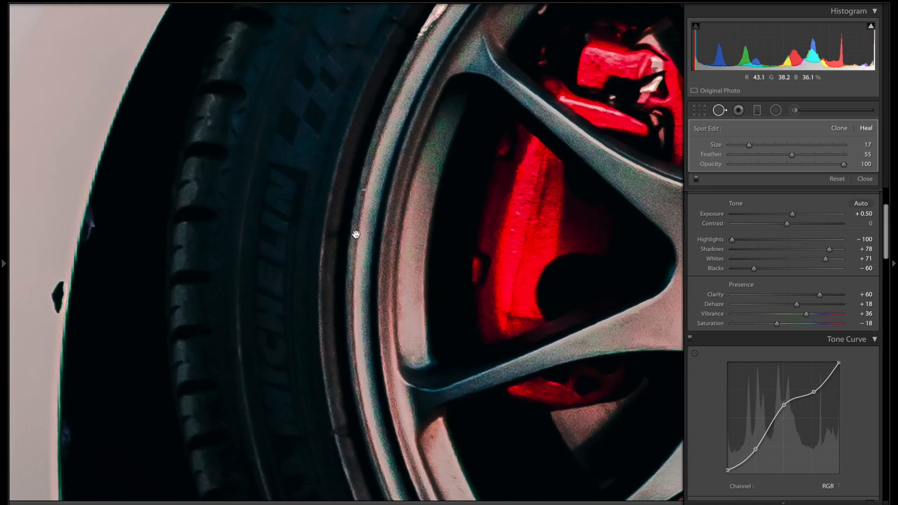
drag(360, 235, 841, 117)
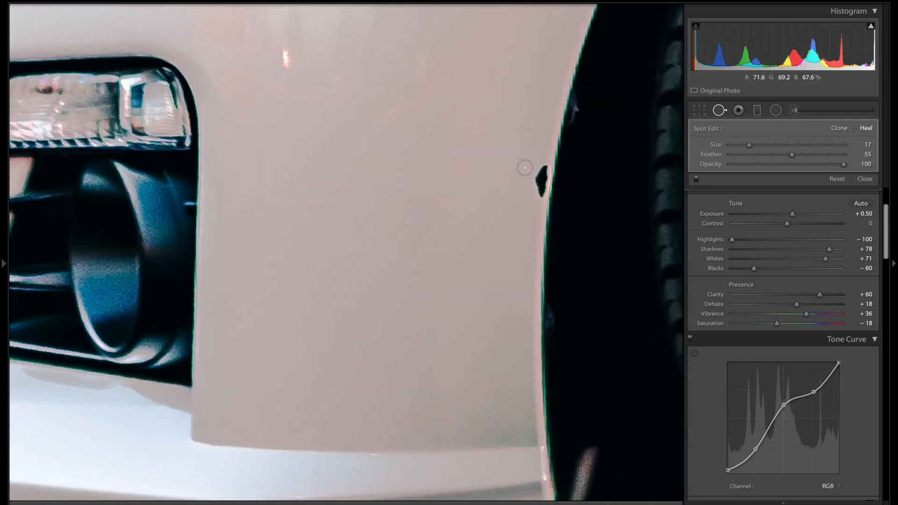
drag(545, 167, 539, 196)
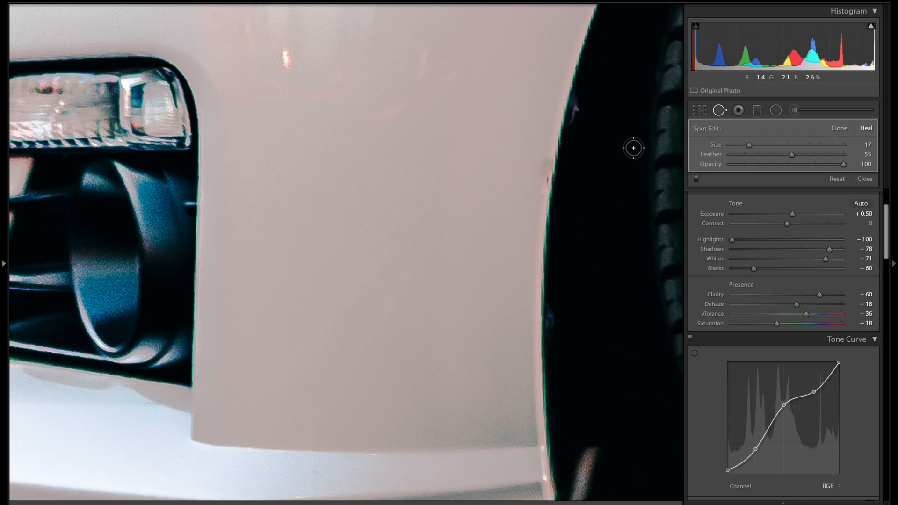
Step: Heal two more small dark marks along the bumper edge, then zoom back out to the whole photo
key(ctrl+equal)
drag(565, 183, 142, 294)
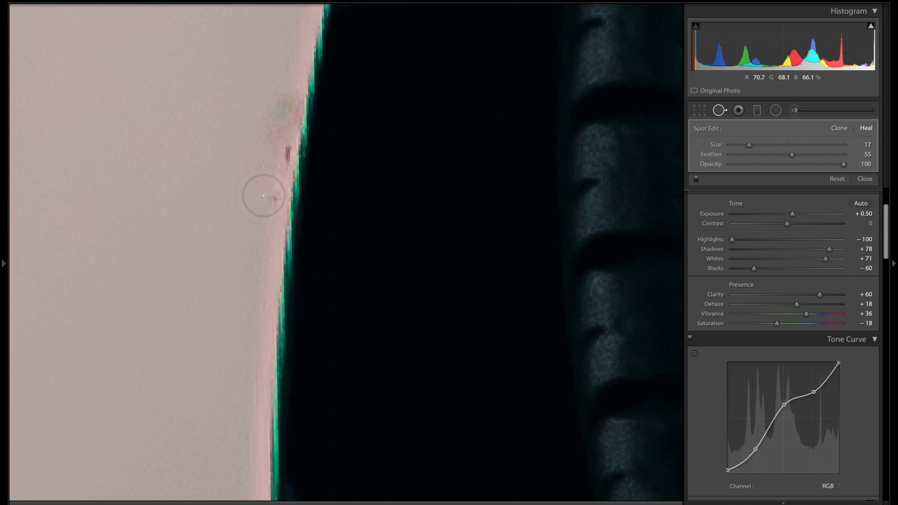
drag(264, 195, 266, 118)
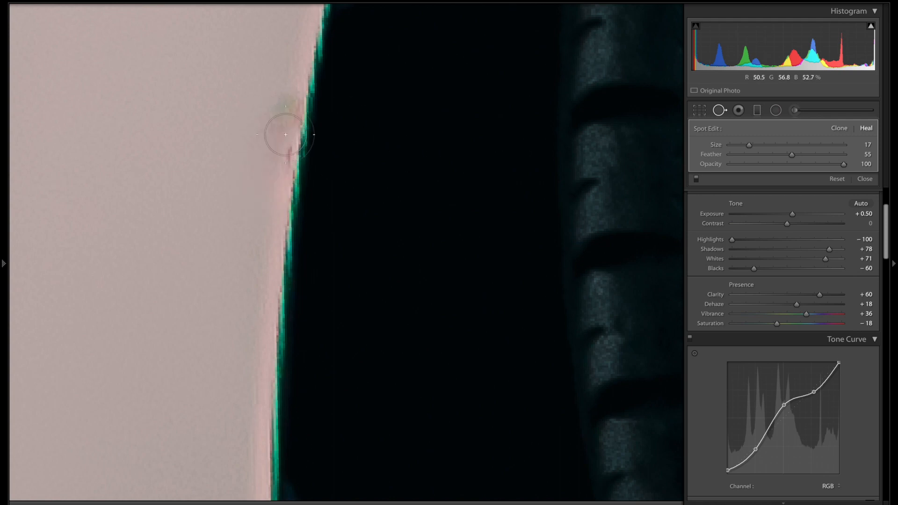
drag(275, 108, 276, 153)
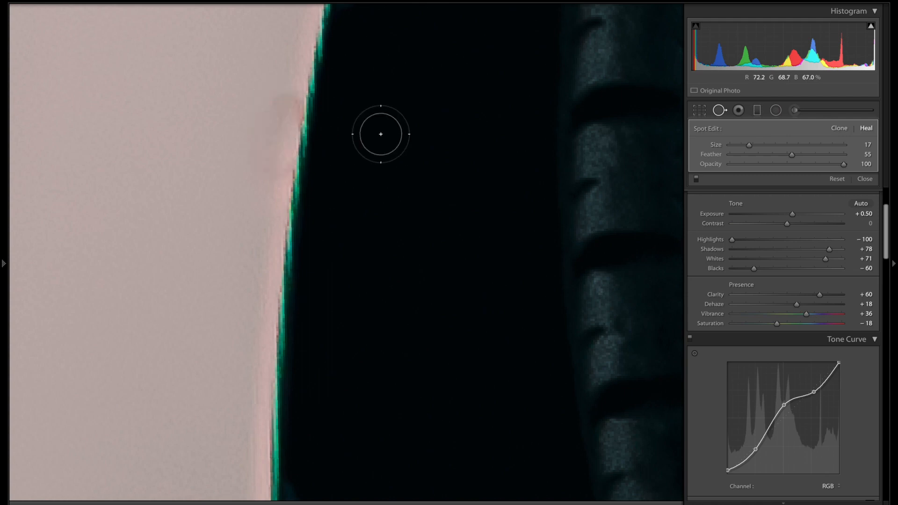
key(ctrl+minus)
key(ctrl+minus)
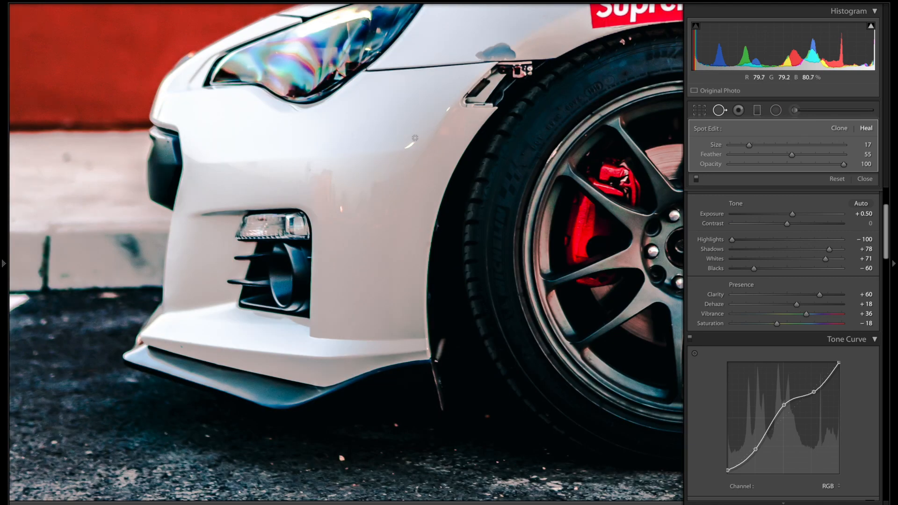
key(ctrl+minus)
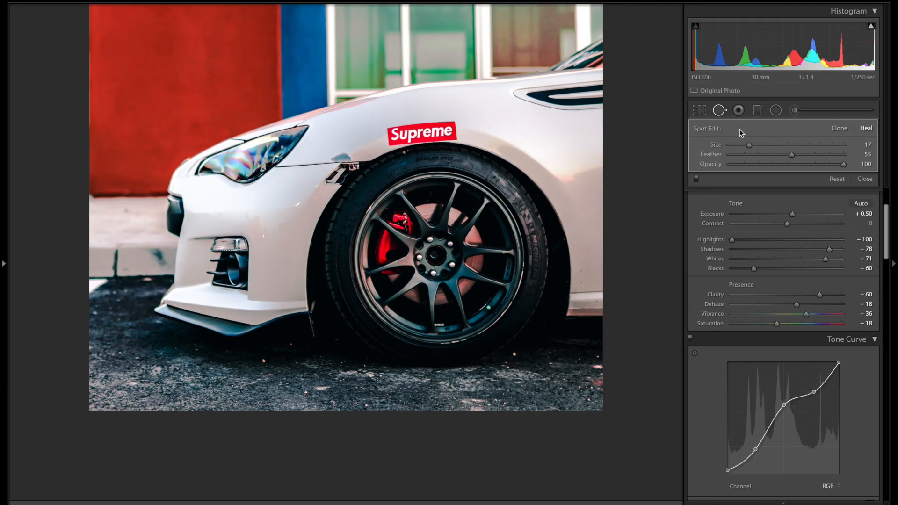
Step: Switch to the Adjustment Brush and magnify the fender notch above the tire sidewall
click(796, 111)
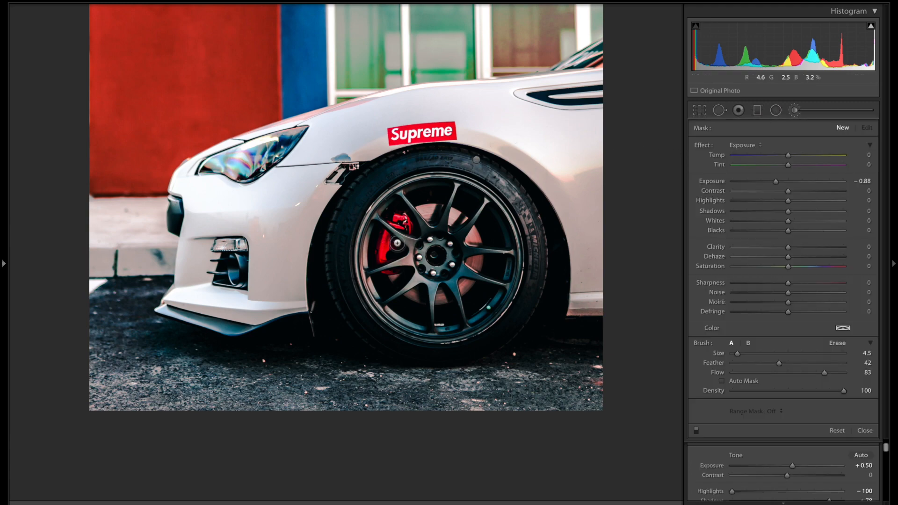
key(ctrl+equal)
drag(357, 173, 313, 238)
key(ctrl+equal)
mouse_move(501, 100)
mouse_down()
mouse_move(411, 266)
mouse_move(409, 327)
mouse_move(389, 364)
mouse_up()
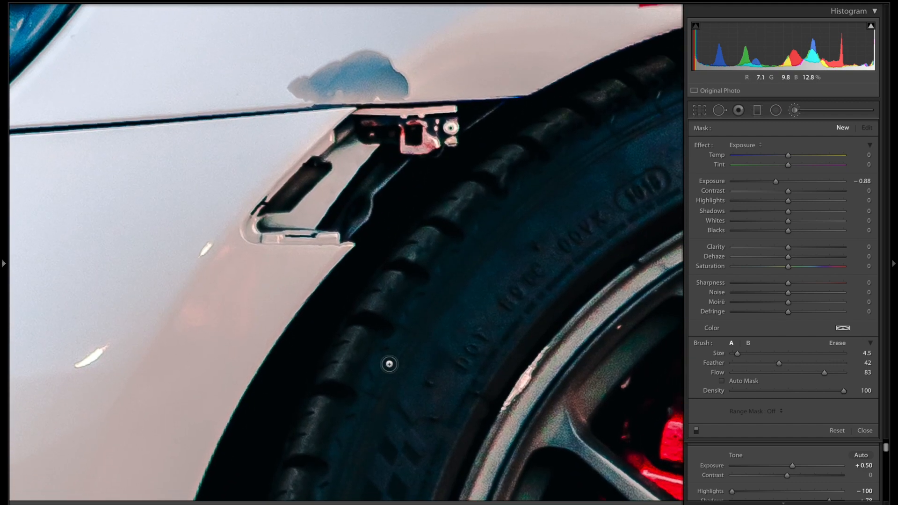
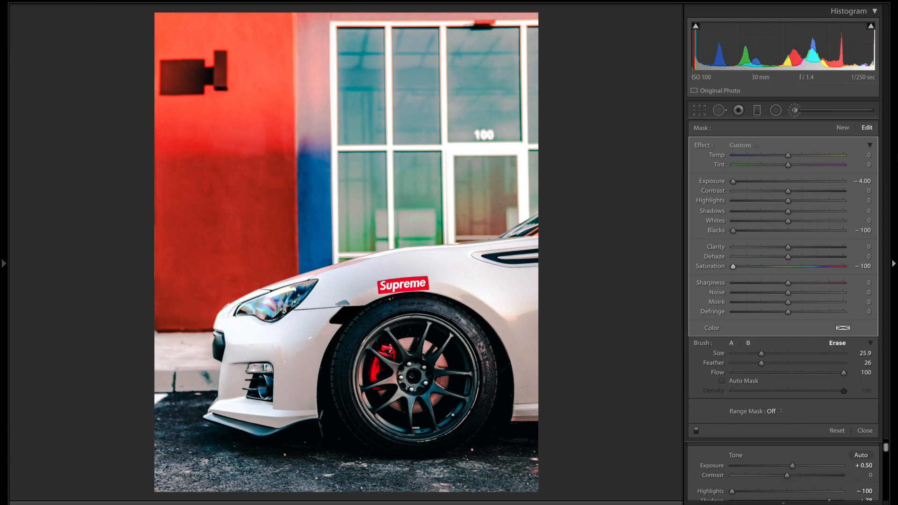
Step: Flip Before/After several times to compare the darkened, desaturated tyre with the original
key(backslash)
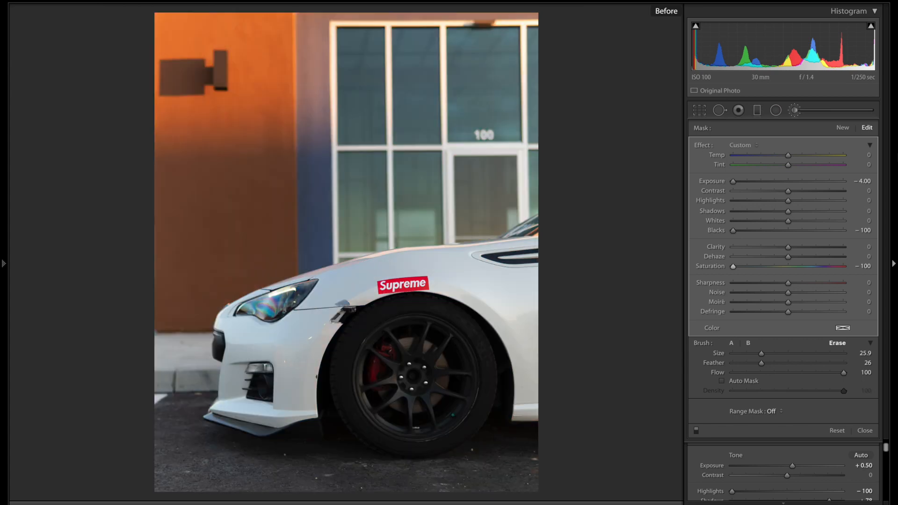
key(backslash)
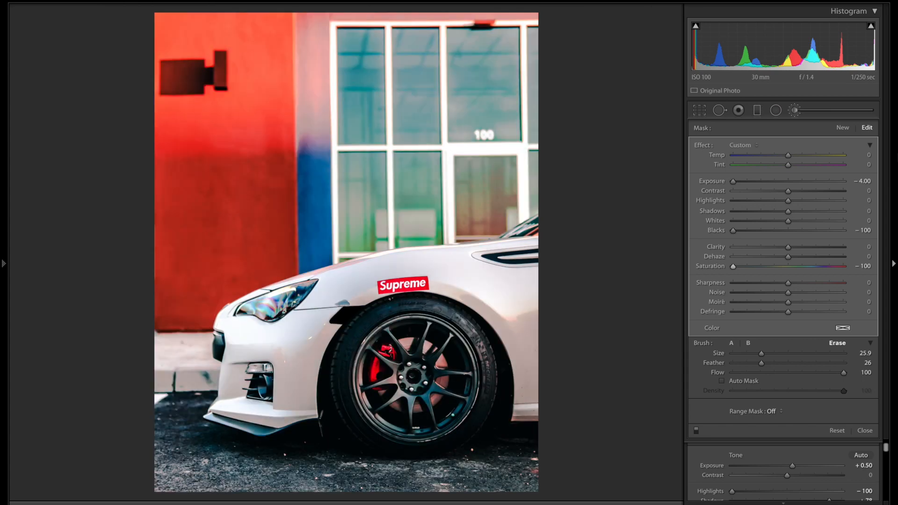
key(backslash)
key(backslash)
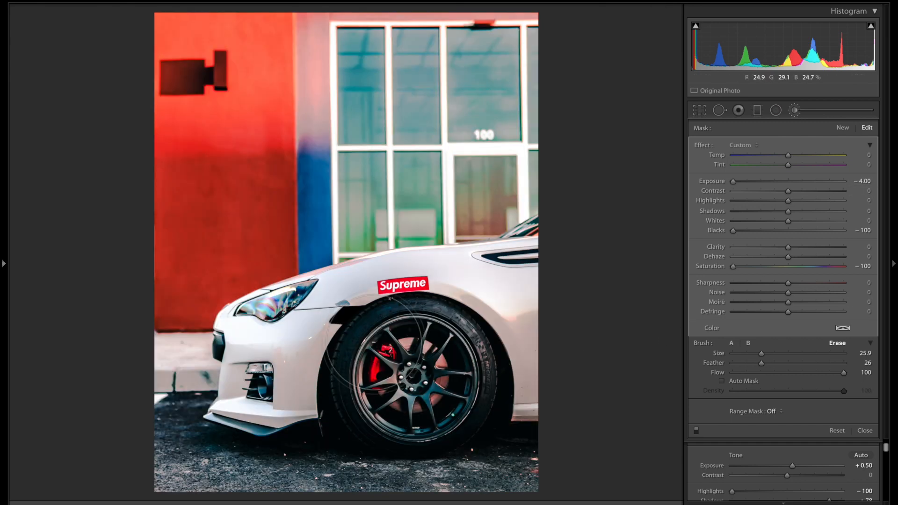
key(backslash)
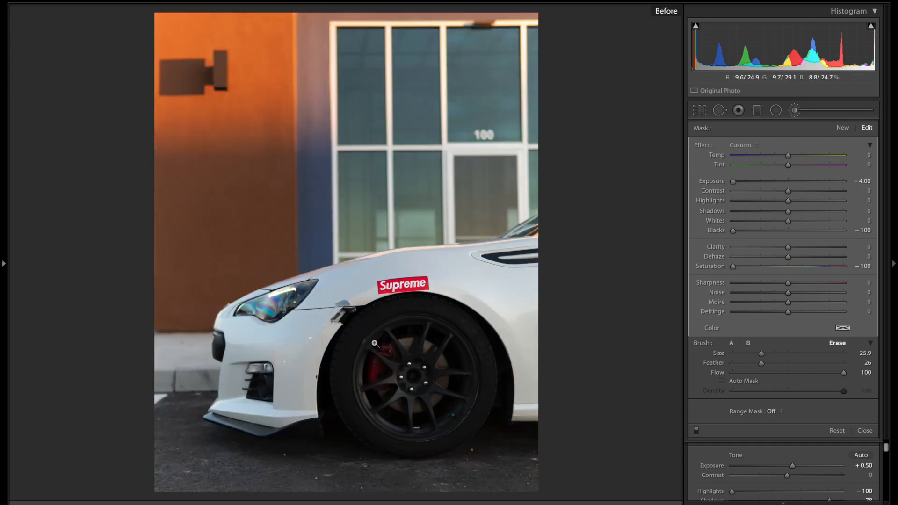
key(backslash)
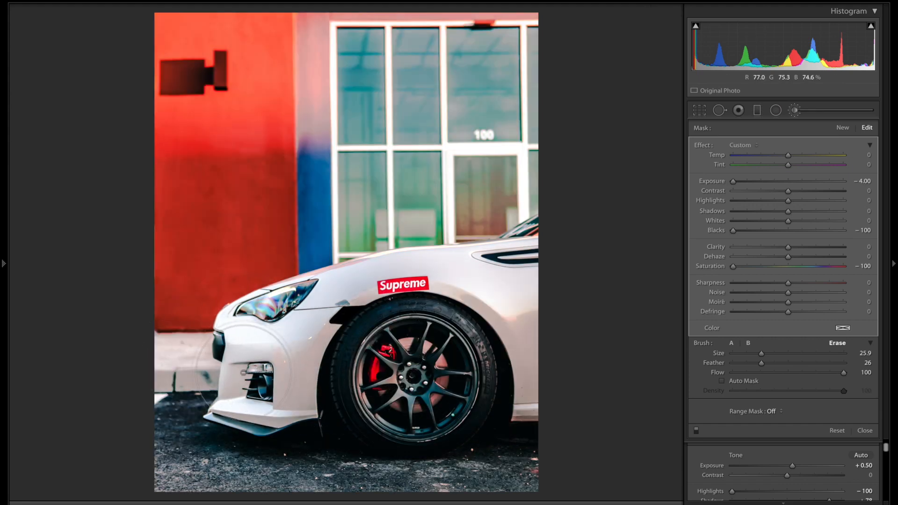
Step: Zoom in and centre the view on the front bumper's fog light
key(z)
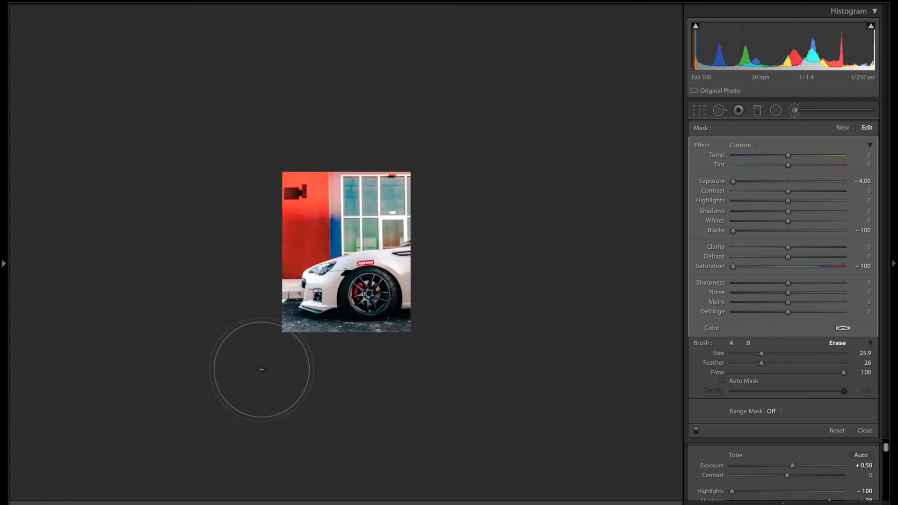
key(ctrl+equal)
drag(333, 297, 619, 46)
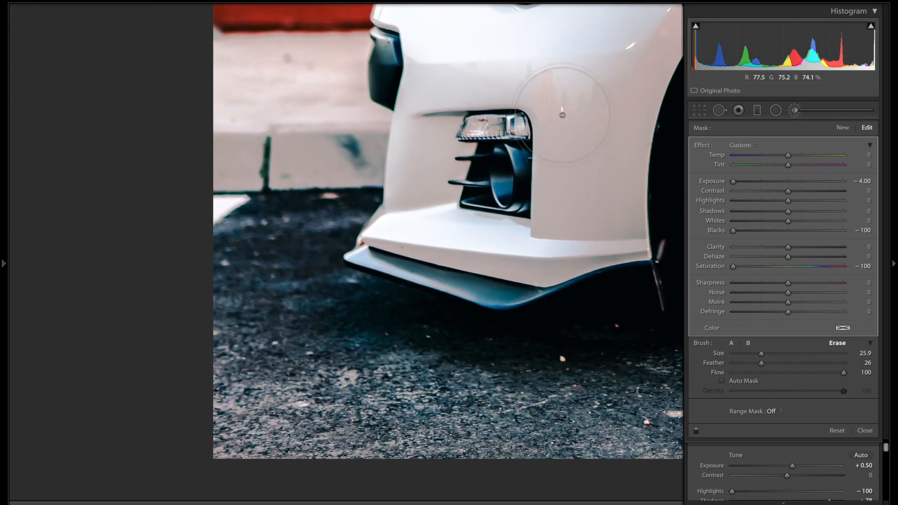
key(ctrl+equal)
mouse_move(541, 143)
mouse_down()
mouse_move(215, 498)
mouse_move(402, 431)
mouse_move(529, 330)
mouse_up()
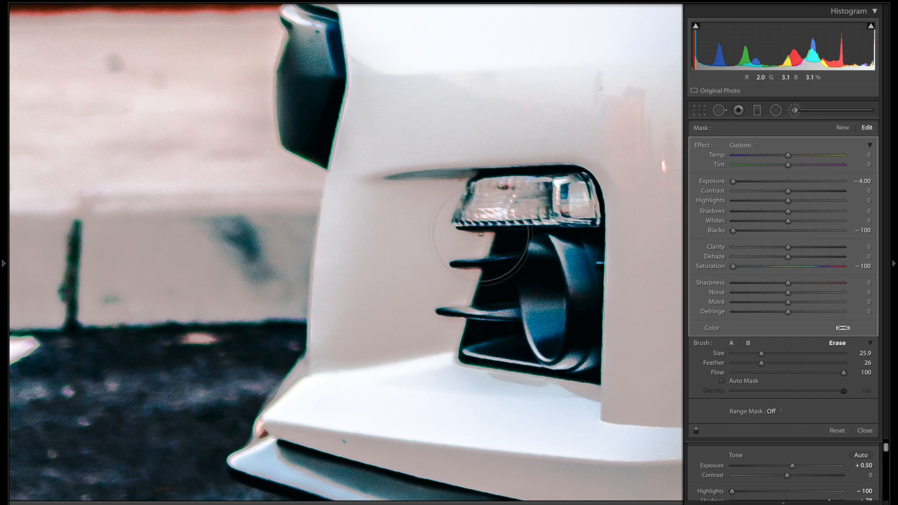
drag(461, 227, 356, 250)
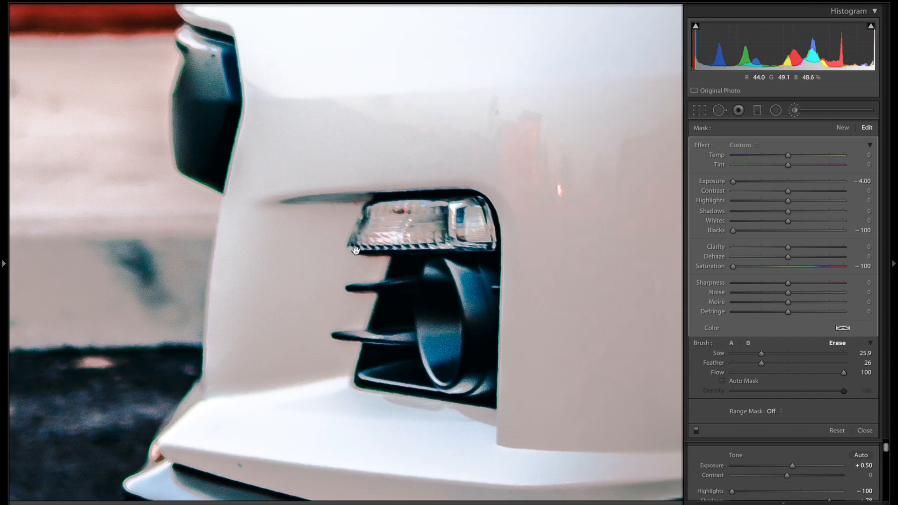
Step: Start a new brush mask, set the brush to size 29.8, and paint over the fog light with the overlay shown
click(796, 111)
click(795, 111)
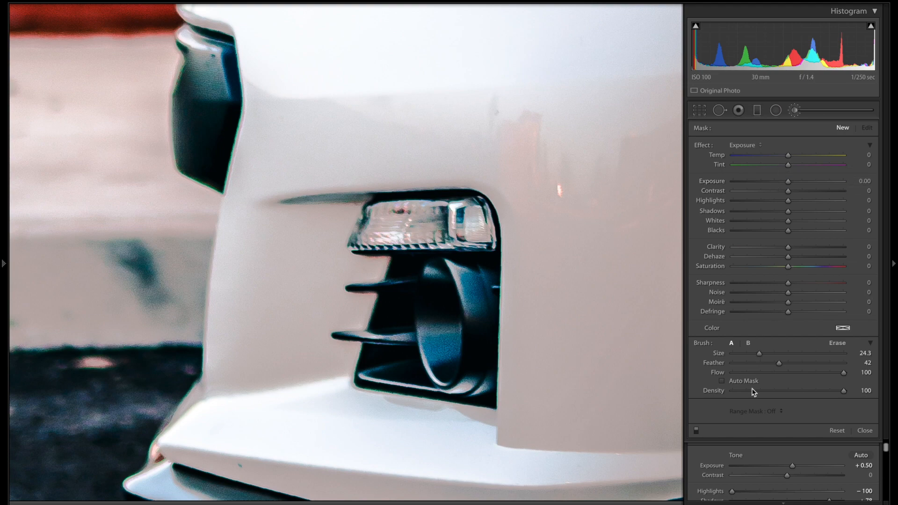
drag(759, 354, 745, 354)
key(ctrl+equal)
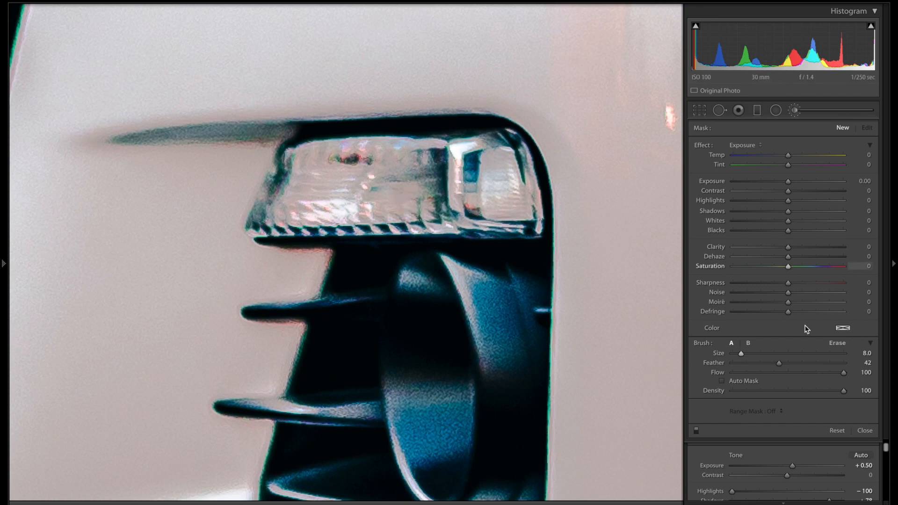
drag(741, 354, 766, 353)
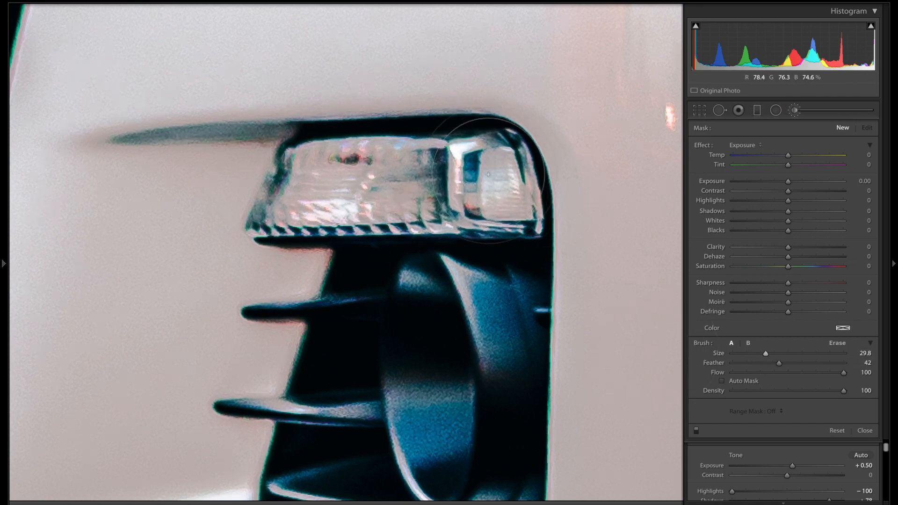
mouse_move(276, 193)
mouse_down()
mouse_move(390, 196)
mouse_move(415, 168)
mouse_move(407, 155)
mouse_up()
key(o)
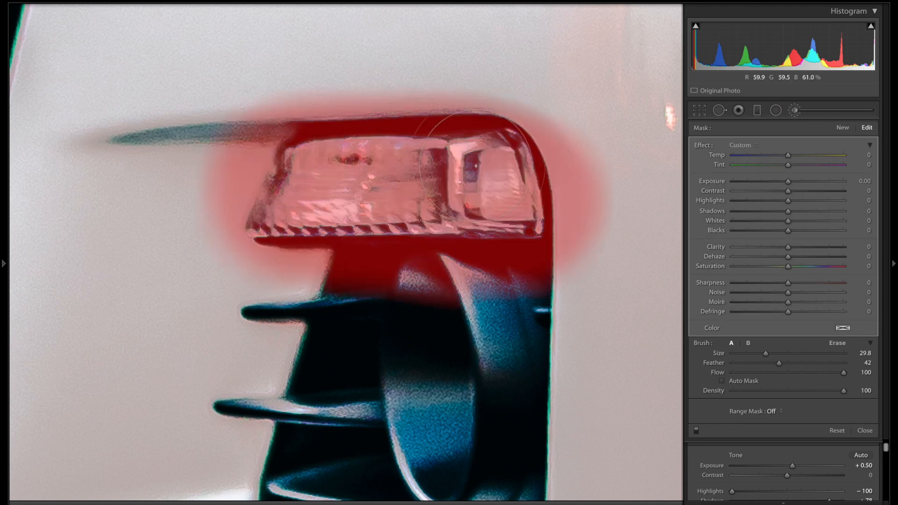
Step: Erase the mask spill from the dark area below the fog-light housing, checking the overlay
click(837, 343)
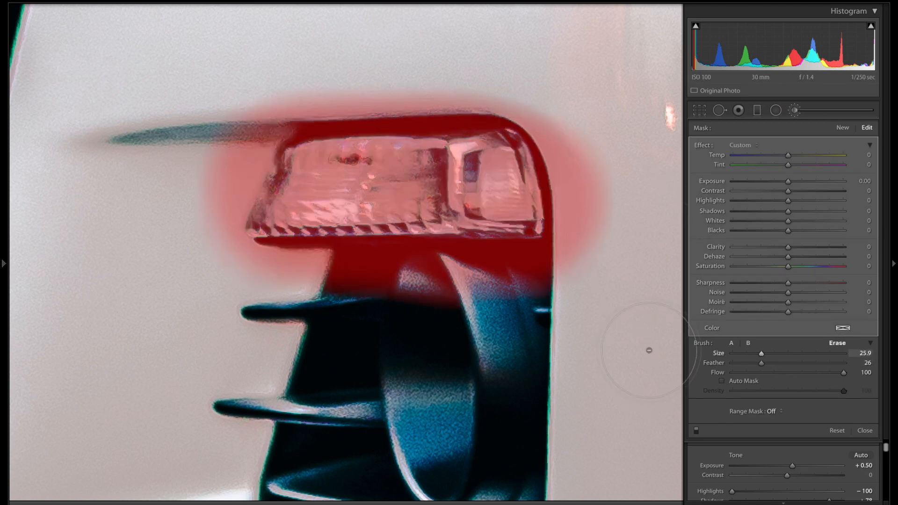
mouse_move(497, 289)
mouse_down()
mouse_move(237, 285)
mouse_move(308, 283)
mouse_move(361, 297)
mouse_move(634, 261)
mouse_move(586, 120)
mouse_move(603, 212)
mouse_move(561, 110)
mouse_move(500, 70)
mouse_move(439, 62)
mouse_move(262, 90)
mouse_move(224, 174)
mouse_move(211, 237)
mouse_move(238, 274)
mouse_move(311, 286)
mouse_move(507, 282)
mouse_move(332, 311)
mouse_move(241, 290)
mouse_move(491, 291)
mouse_move(248, 220)
mouse_up()
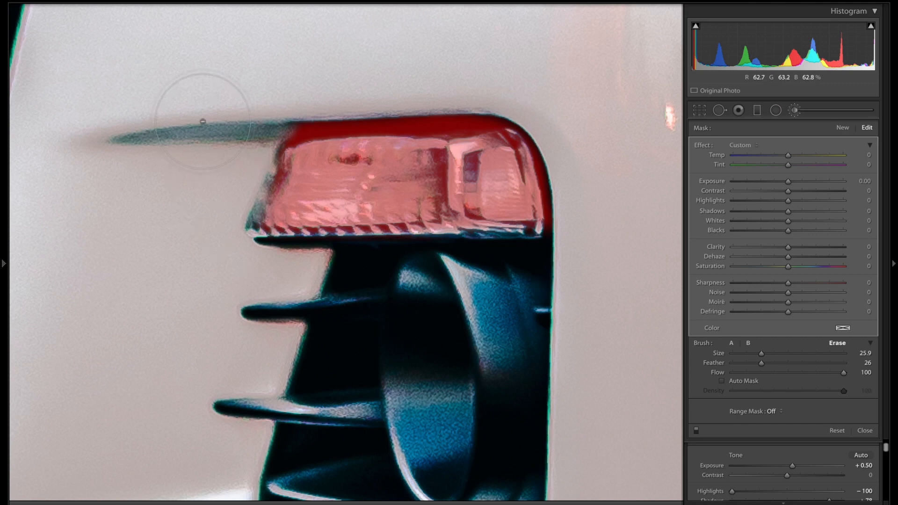
key(o)
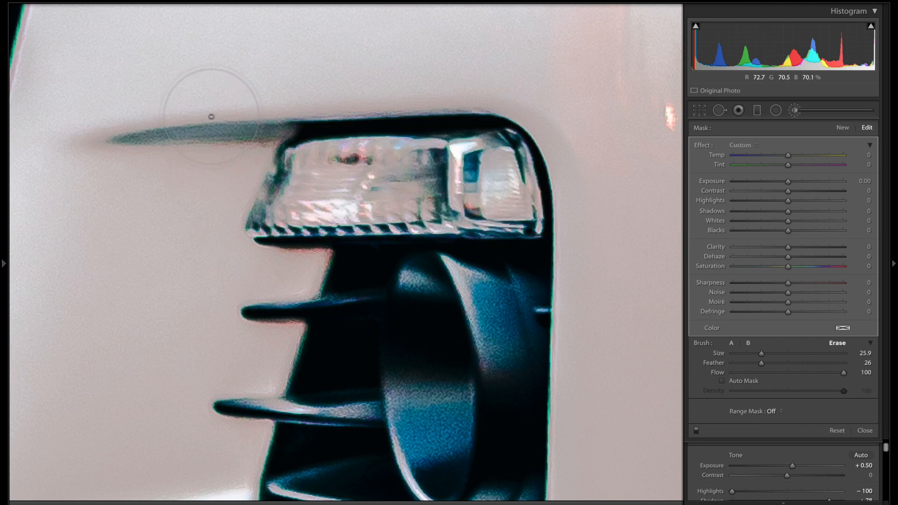
key(o)
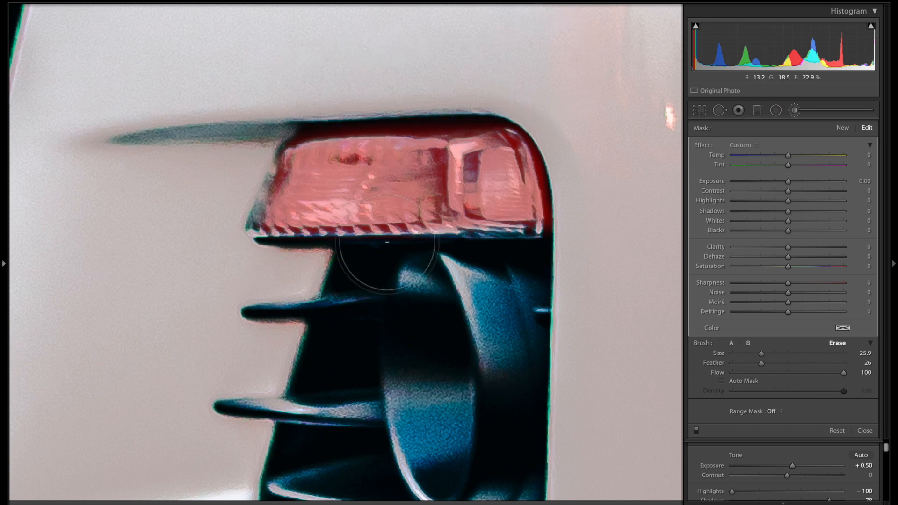
key(ctrl+minus)
key(ctrl+minus)
key(ctrl+minus)
key(ctrl+minus)
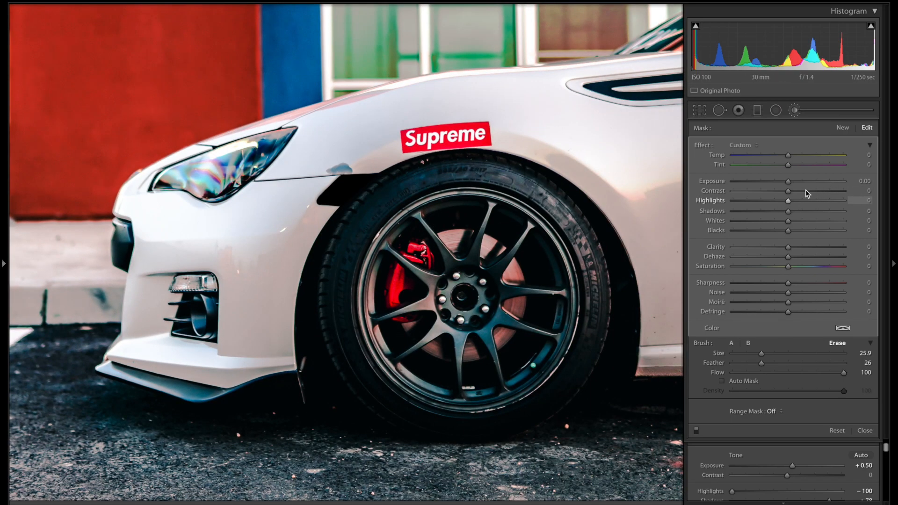
Step: Set the fog-light mask Exposure to 1.00
drag(813, 182, 814, 183)
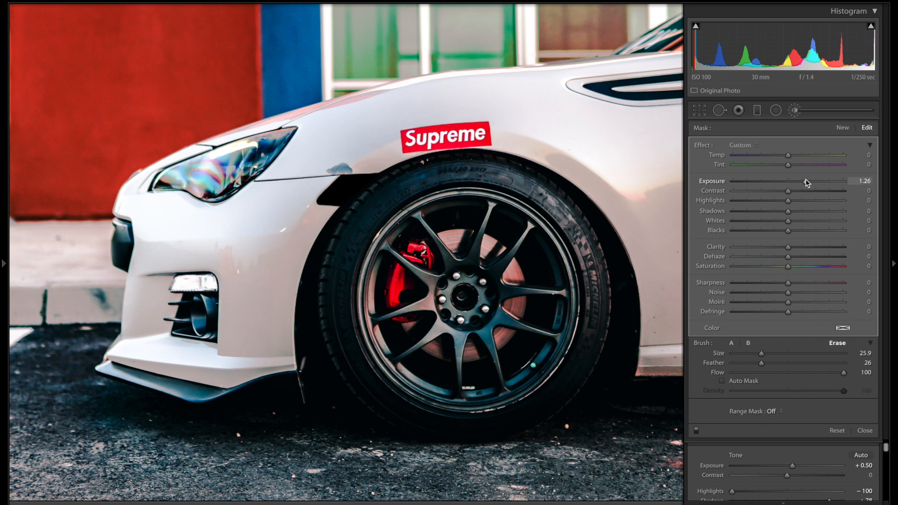
drag(796, 179, 798, 181)
double_click(799, 180)
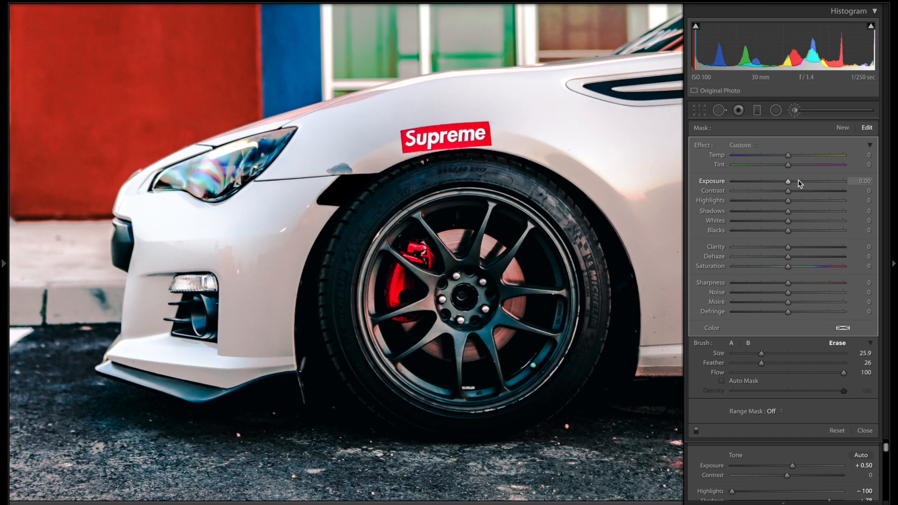
key(z)
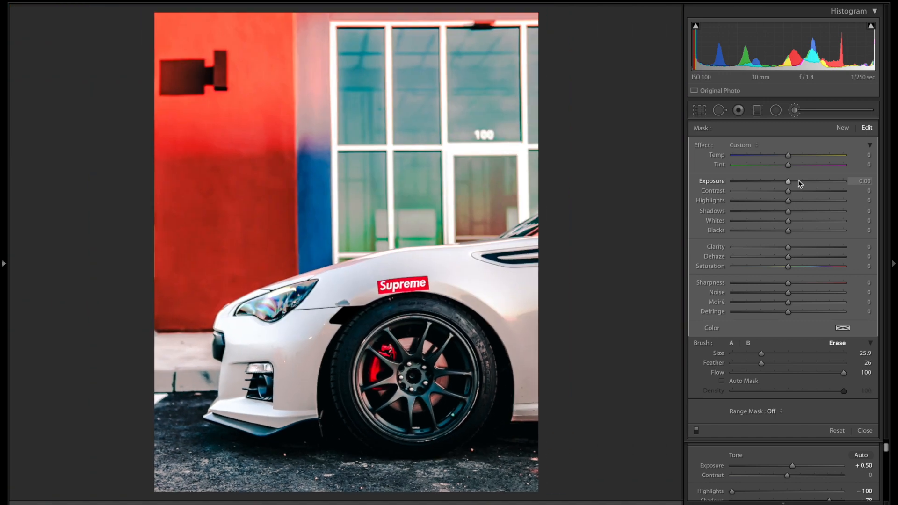
mouse_move(797, 181)
mouse_down()
mouse_move(789, 182)
mouse_move(802, 184)
mouse_up()
Step: Boost the mask's Whites to 27, cool Temp to about -14, and close the brush
click(804, 220)
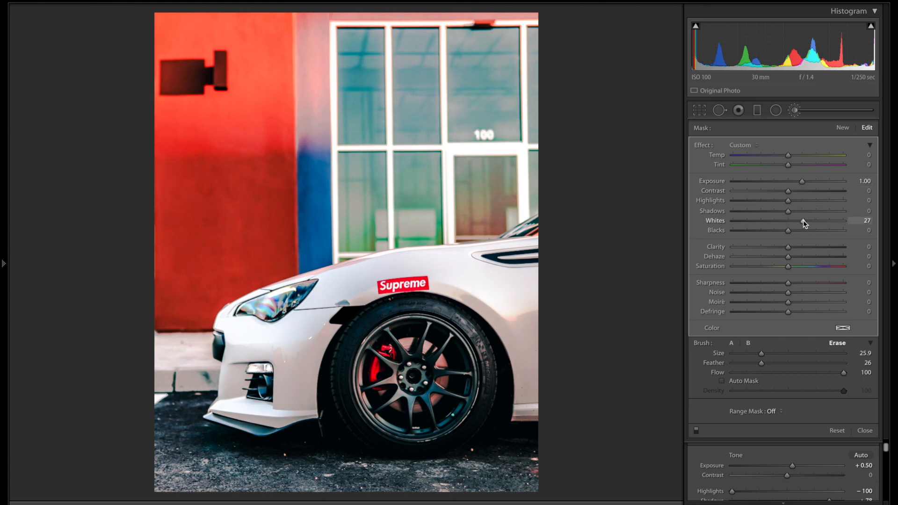
click(779, 159)
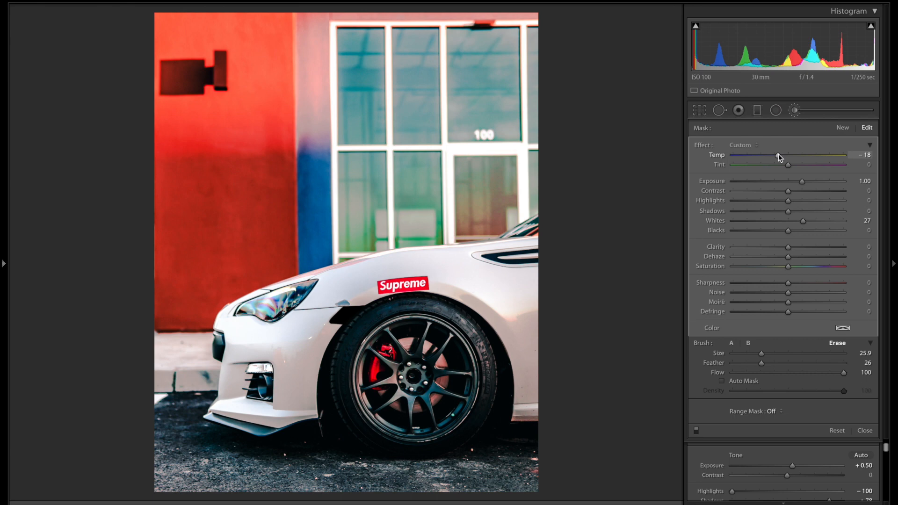
drag(778, 154, 780, 155)
click(797, 110)
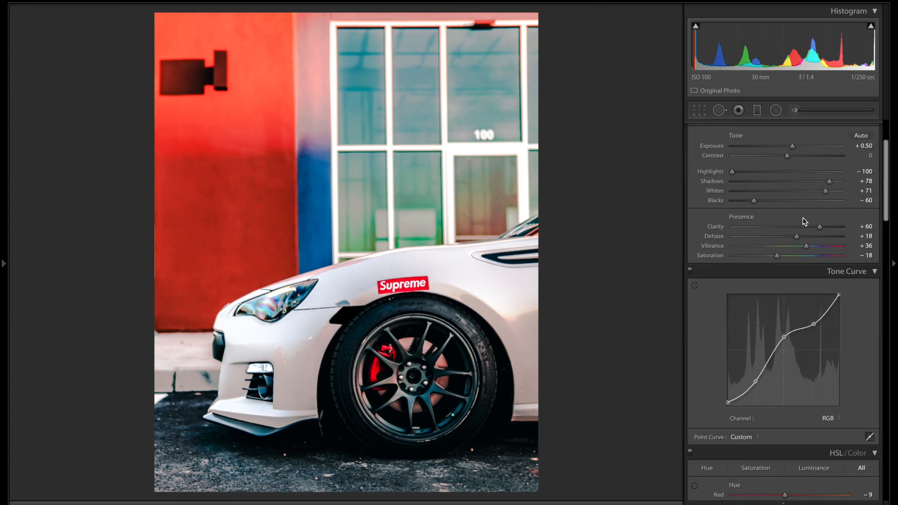
Step: Raise the HSL Blue luminance to about +52 and bring up the crop overlay
scroll(803, 217, down, 10)
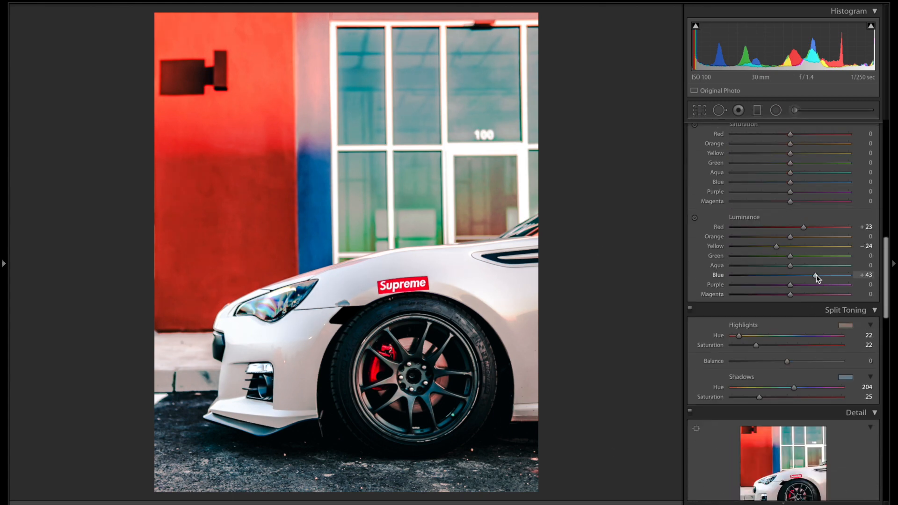
drag(816, 277, 822, 279)
scroll(822, 281, up, 10)
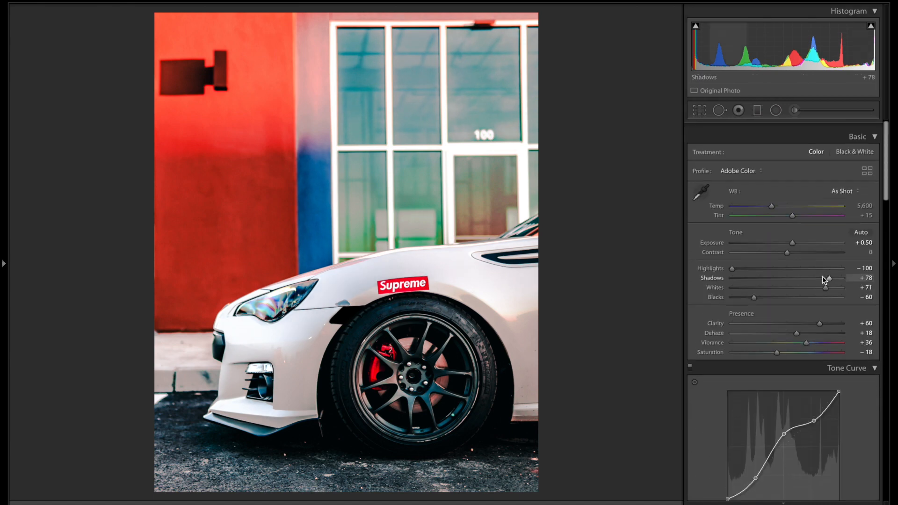
key(r)
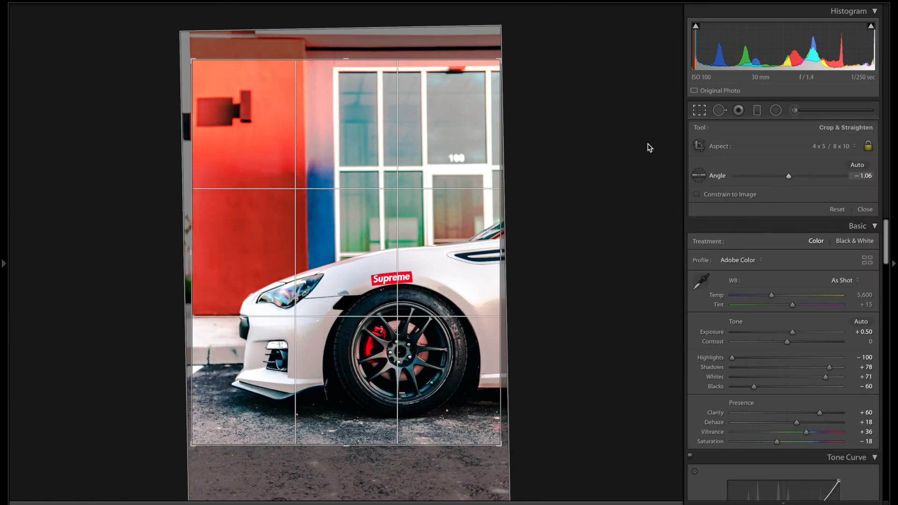
Step: Bring the straighten angle from -1.06° to about -0.36° and commit the 4 x 5 crop
drag(789, 176, 790, 176)
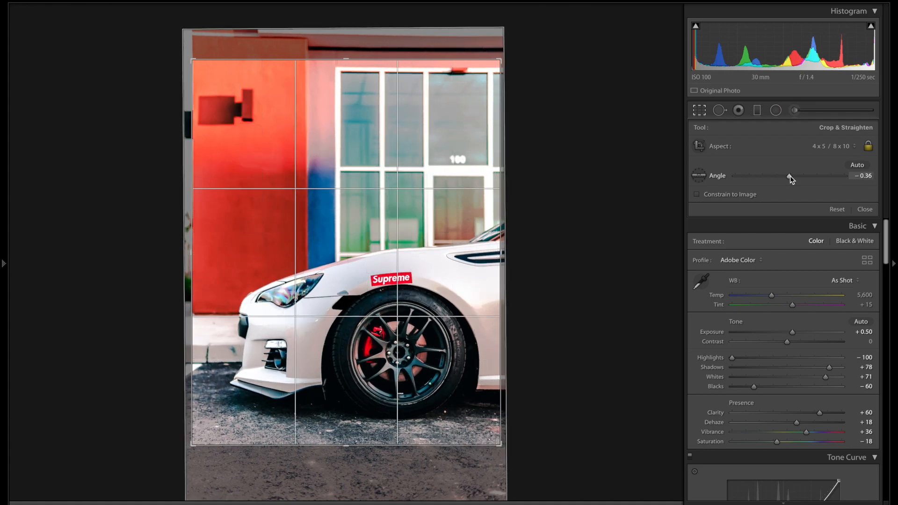
key(Return)
scroll(790, 177, down, 3)
scroll(791, 179, down, 10)
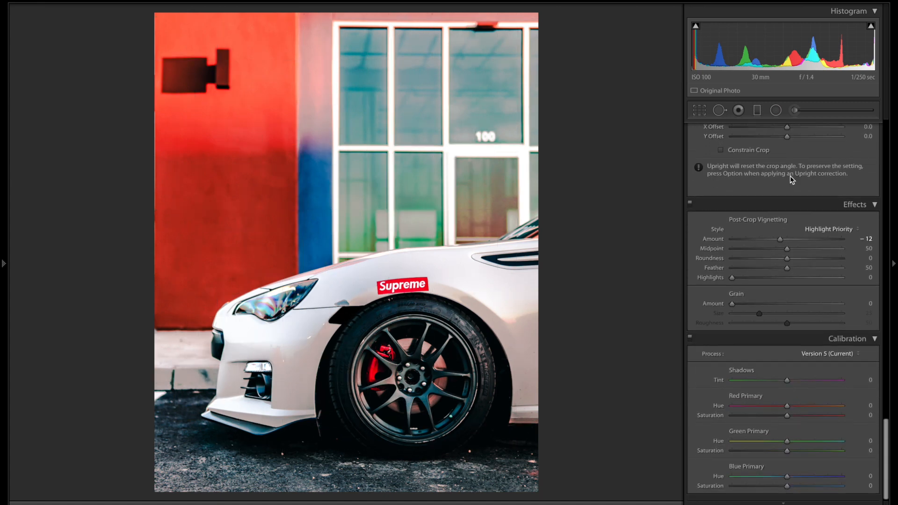
Step: Draw Guided Upright guides along the building's top edge and across the window frames
scroll(792, 180, up, 5)
scroll(790, 176, down, 1)
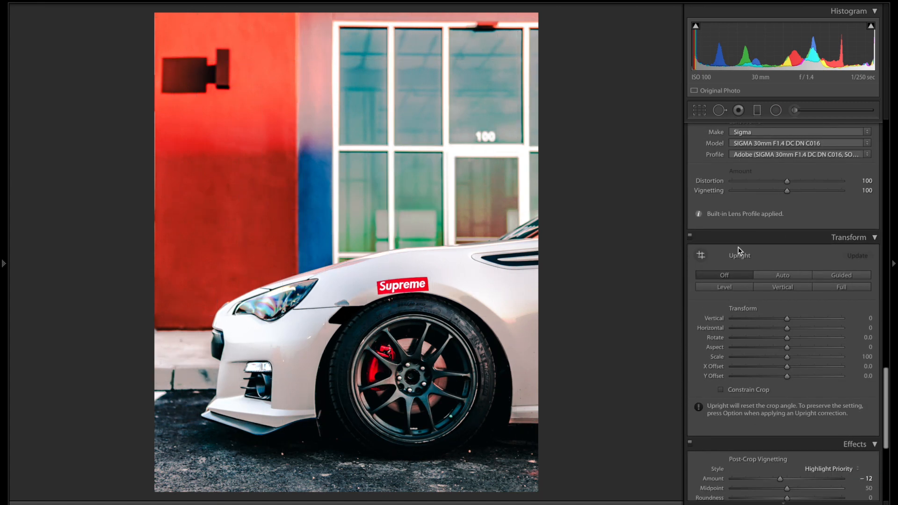
click(702, 256)
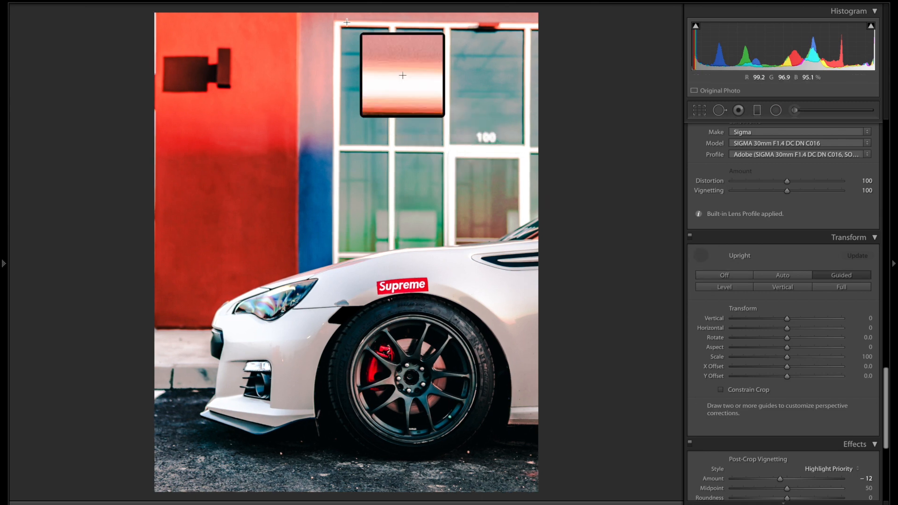
drag(334, 21, 542, 24)
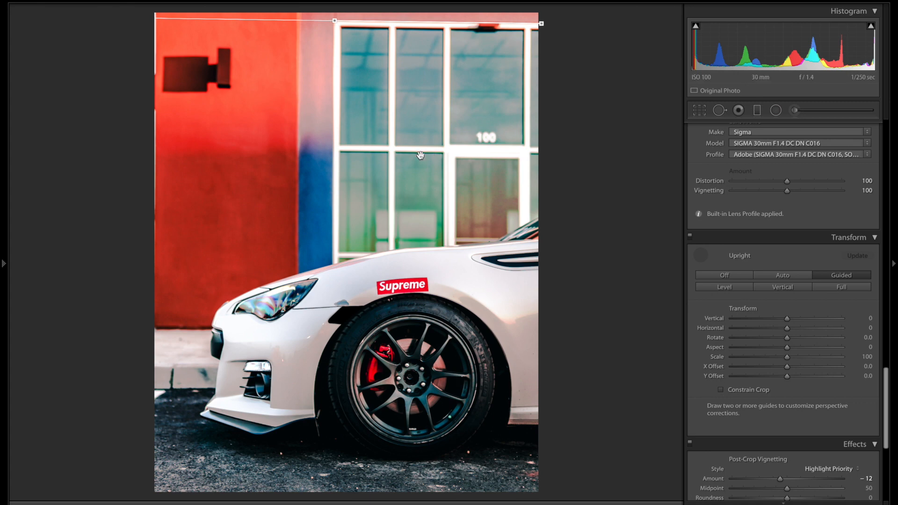
drag(334, 146, 551, 147)
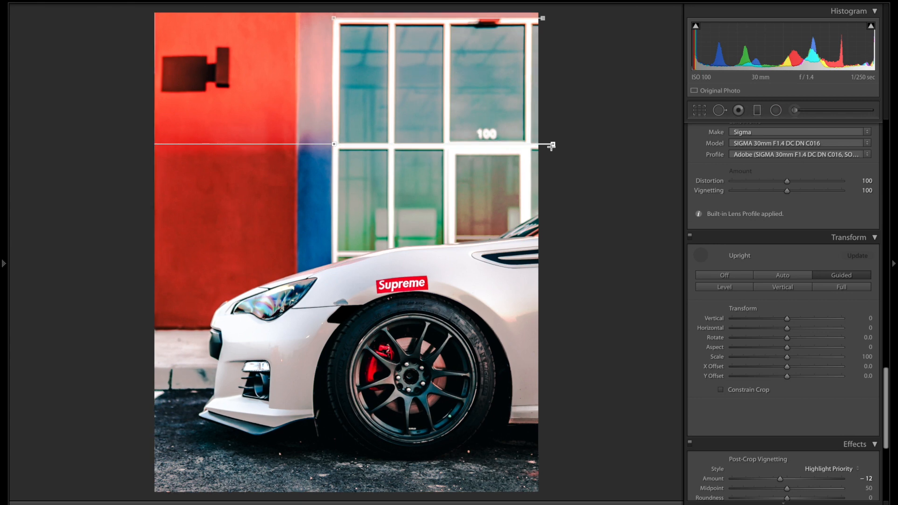
key(ctrl+z)
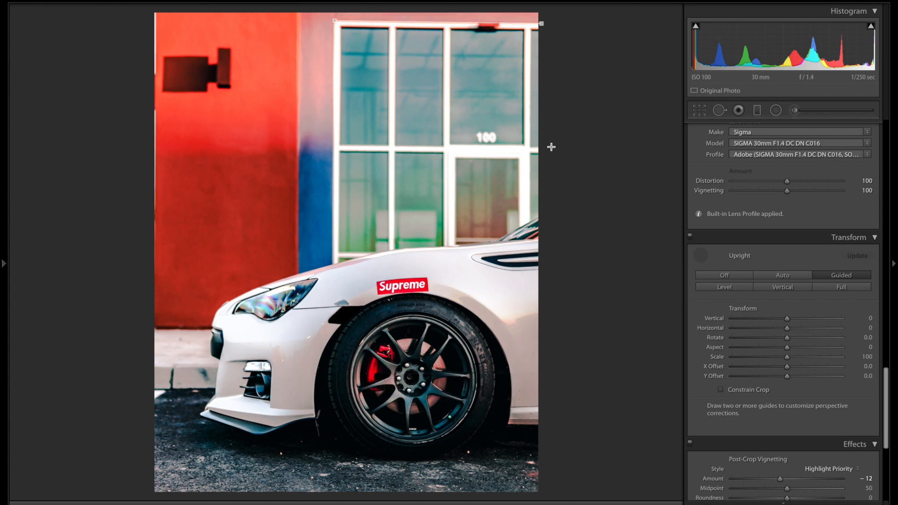
key(ctrl+shift+z)
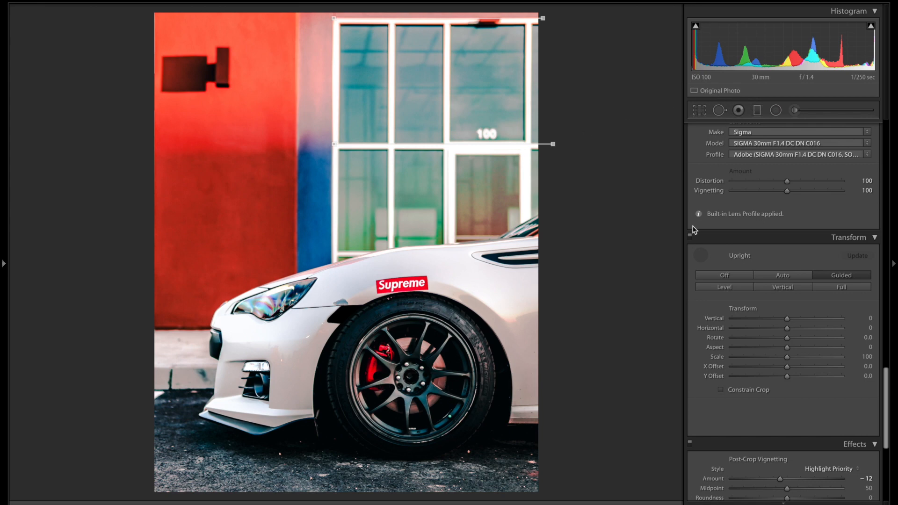
click(701, 255)
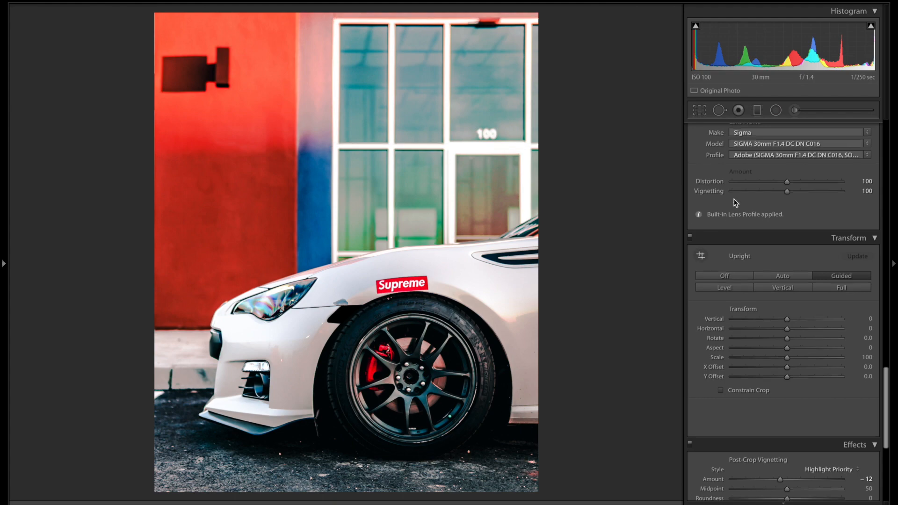
Step: Toggle Before/After to compare the edited photo with the original
scroll(734, 201, up, 15)
key(backslash)
key(backslash)
key(backslash)
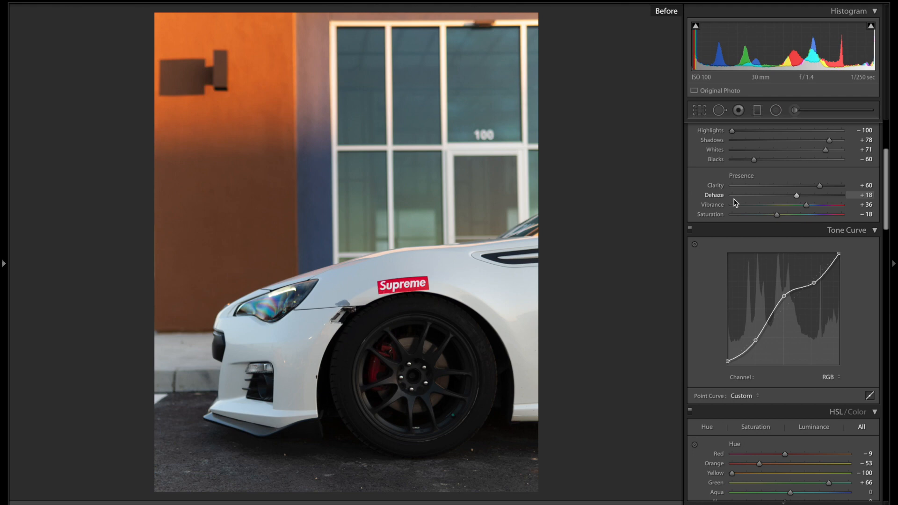
key(backslash)
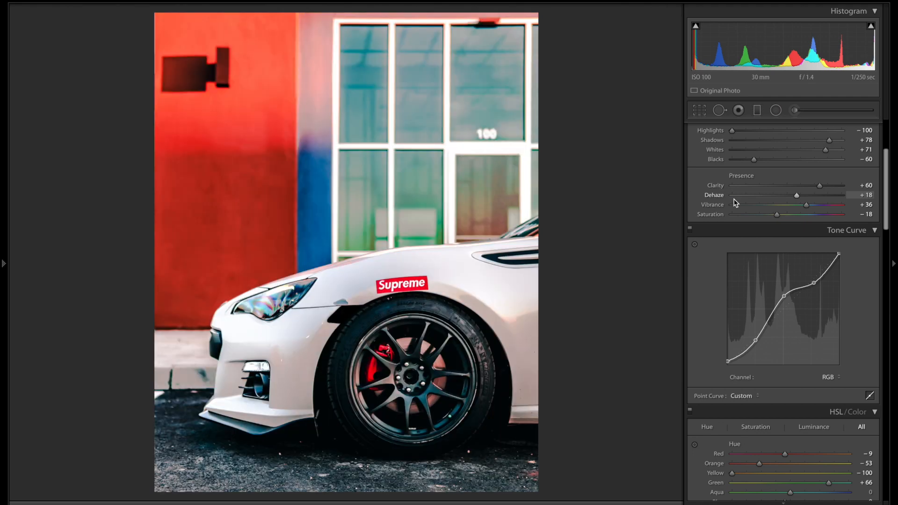
key(backslash)
key(backslash)
key(backslash)
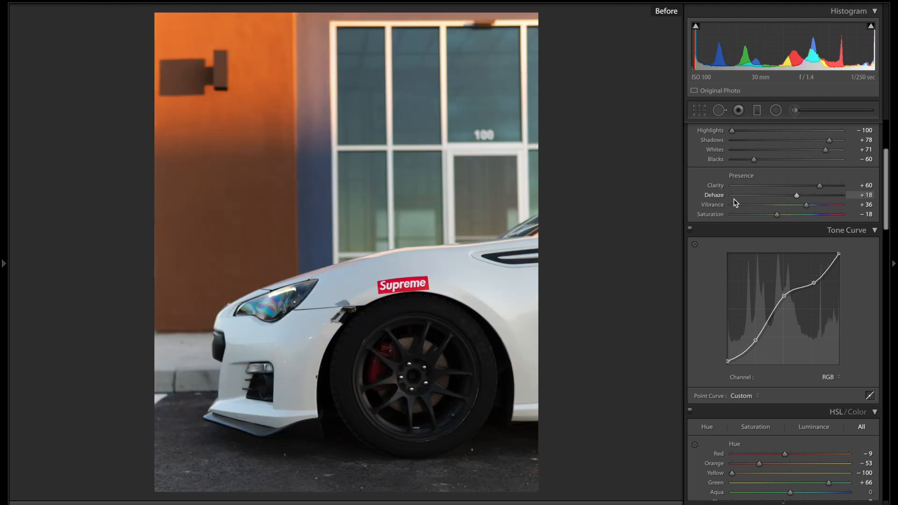
key(backslash)
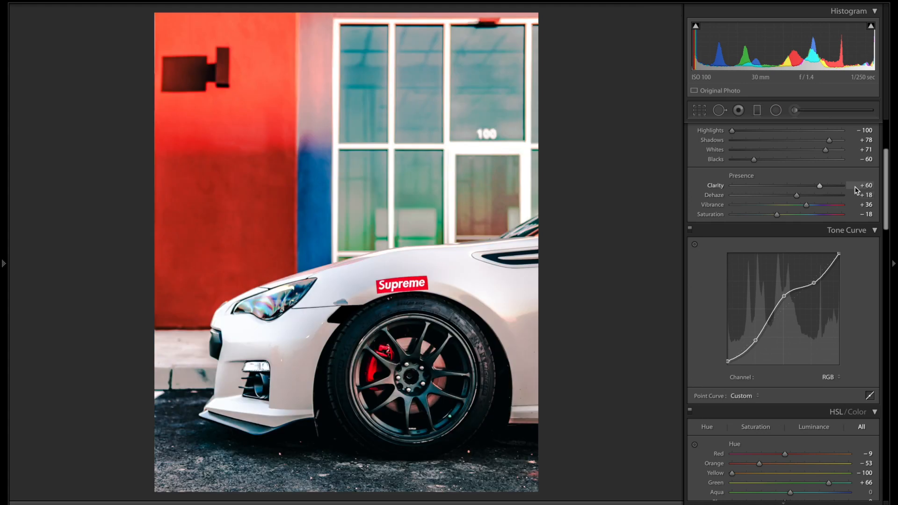
Step: Briefly open and close the crop overlay, then start a new graduated filter
scroll(807, 257, down, 3)
scroll(808, 258, down, 12)
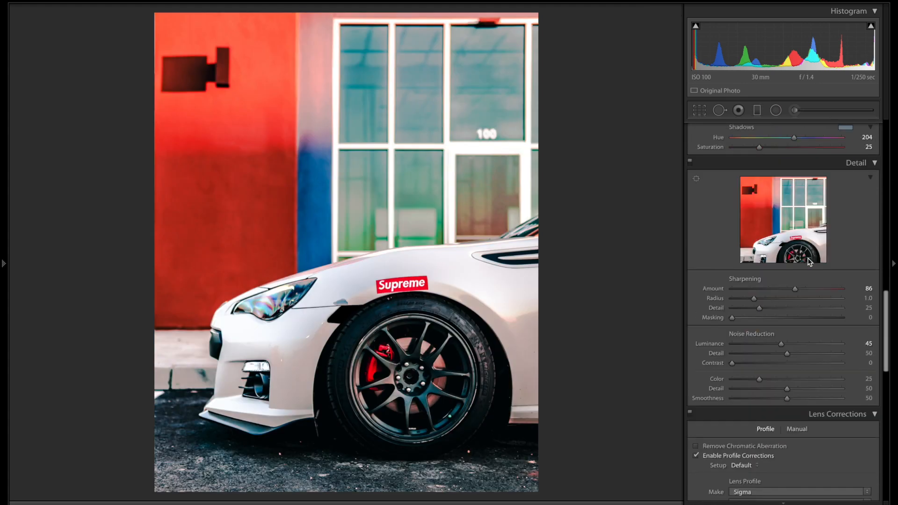
scroll(808, 258, down, 5)
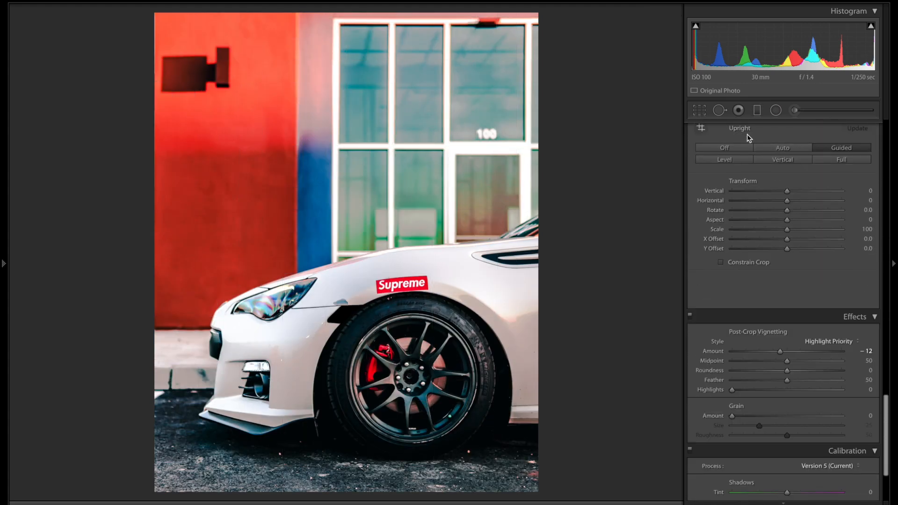
click(700, 113)
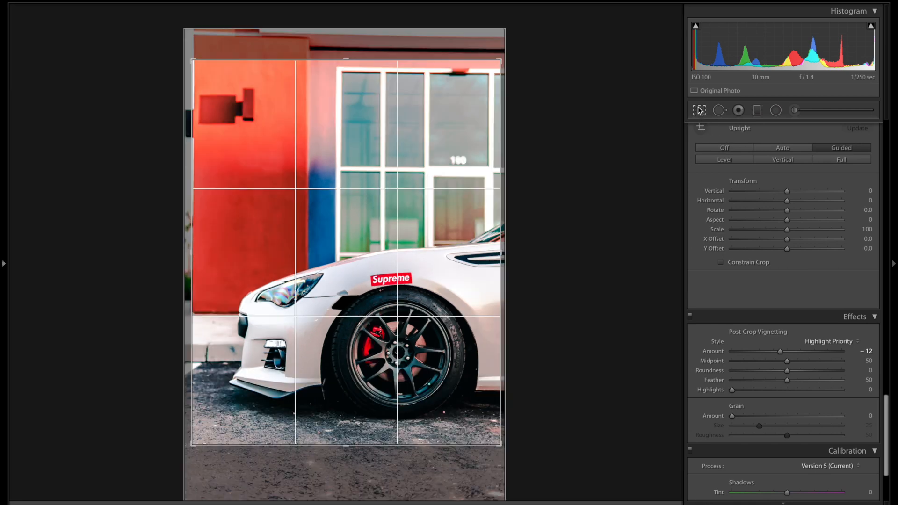
click(700, 113)
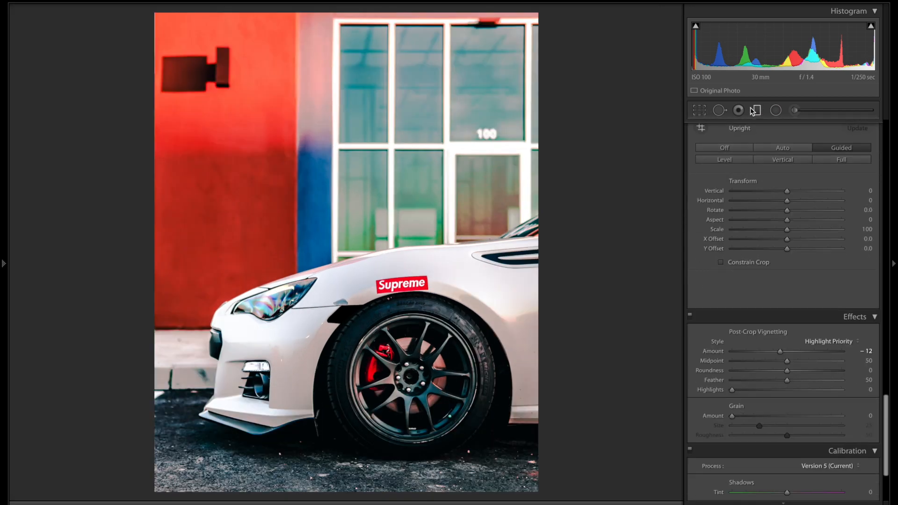
click(754, 110)
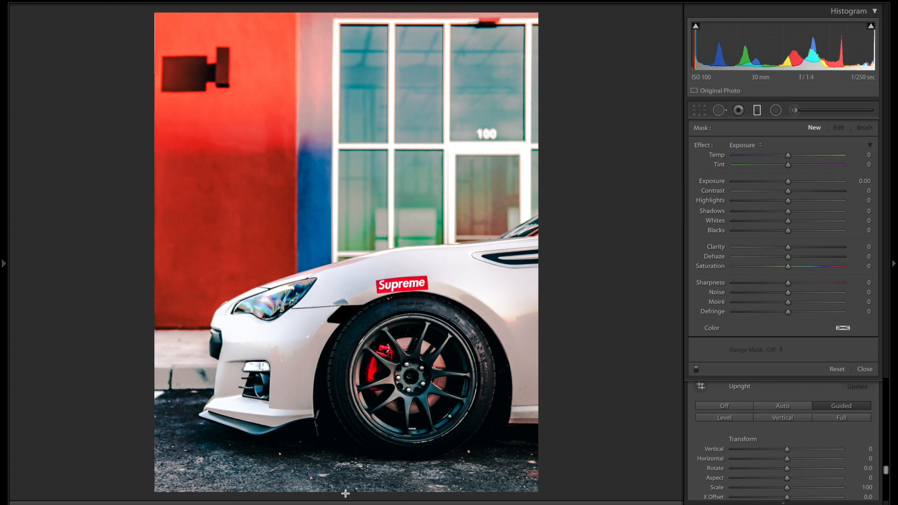
Step: Add a level graduated filter along the photo's bottom edge at Exposure -0.65
drag(345, 428, 351, 294)
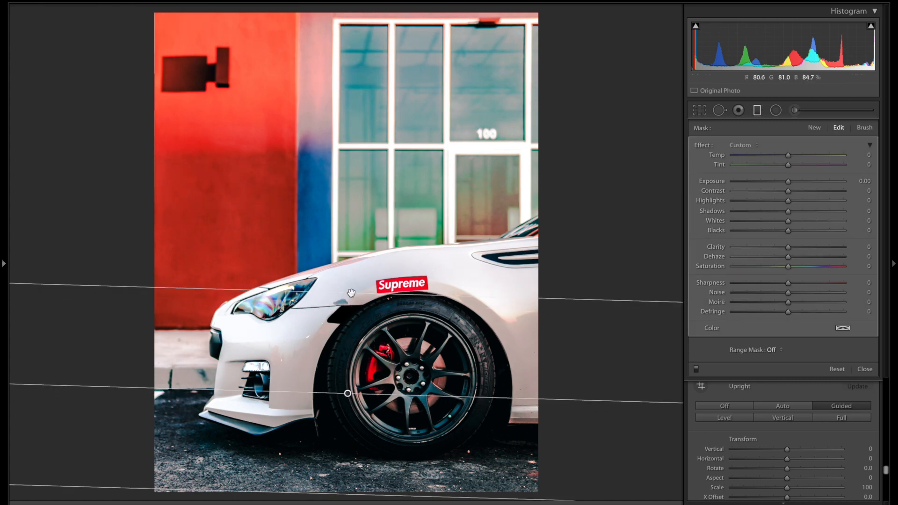
key(o)
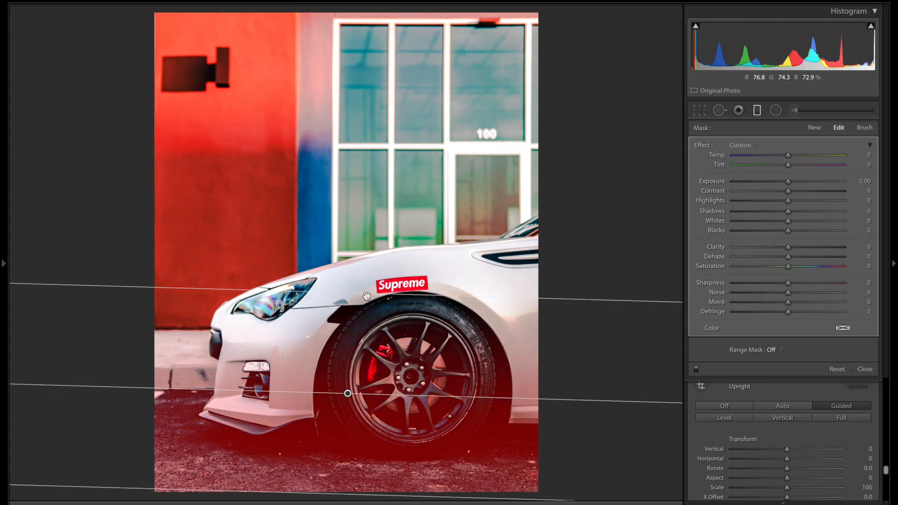
drag(365, 293, 364, 358)
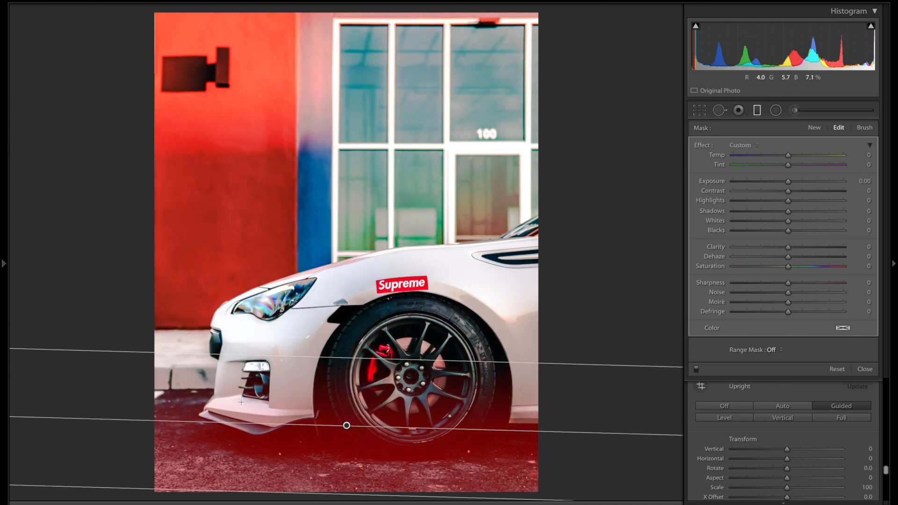
drag(120, 418, 114, 427)
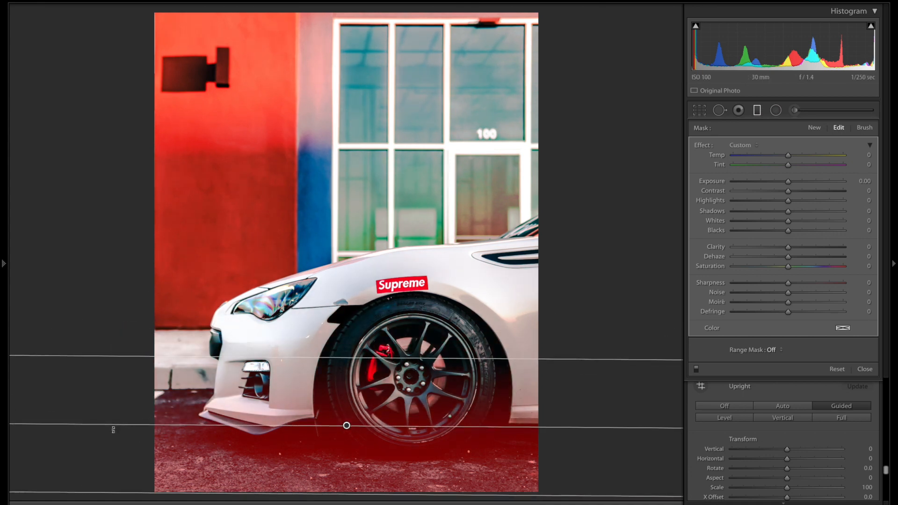
drag(346, 426, 338, 499)
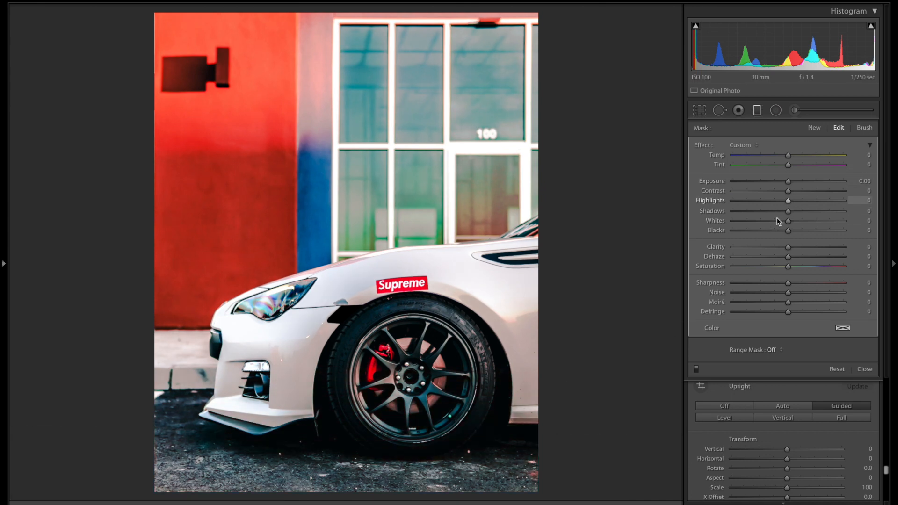
drag(789, 182, 785, 182)
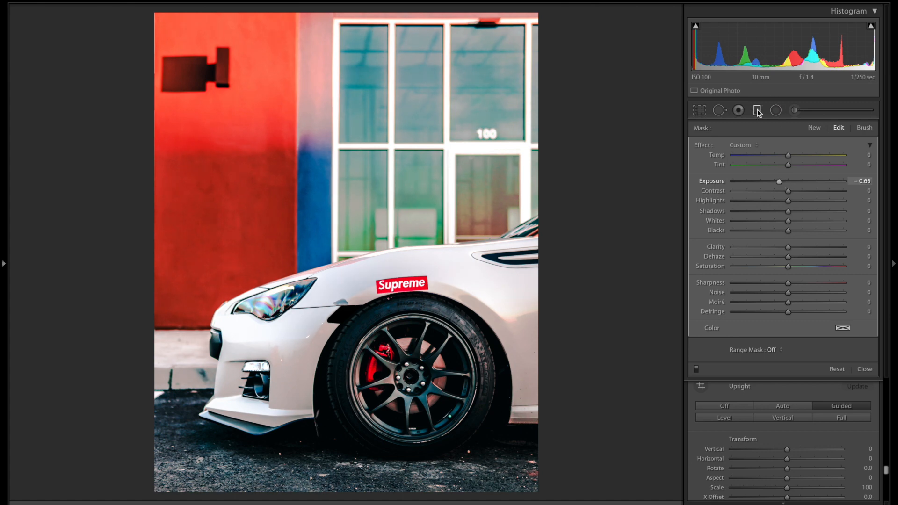
click(812, 132)
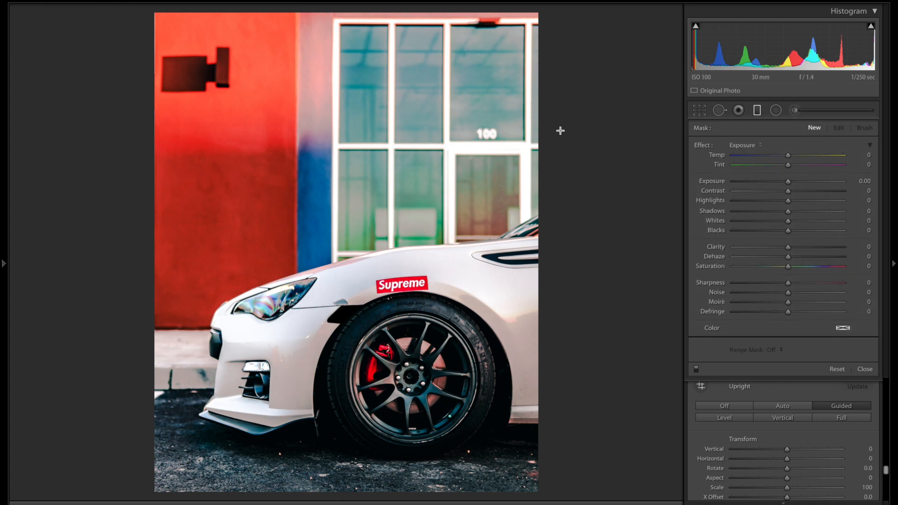
Step: Draw a second graduated filter across the top at Exposure -0.75 and nudge it lower and right
drag(394, 149, 392, 241)
drag(788, 182, 778, 186)
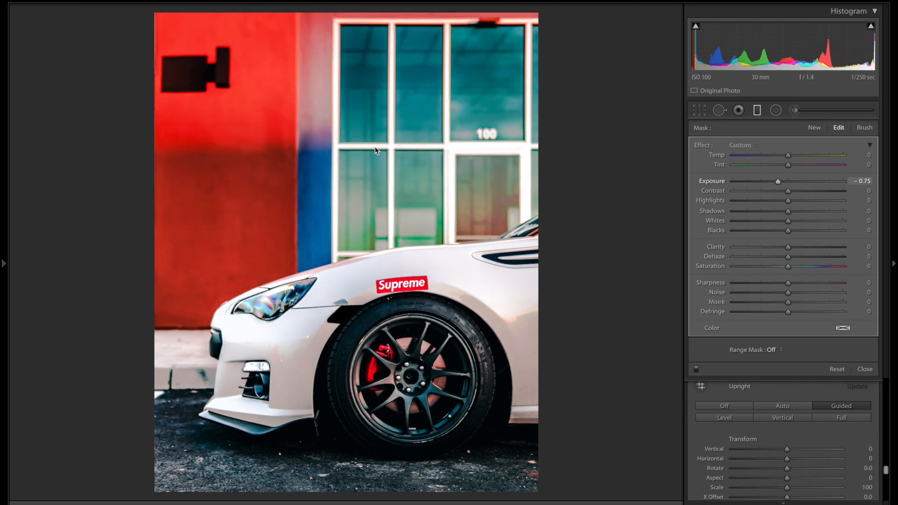
drag(381, 131, 408, 149)
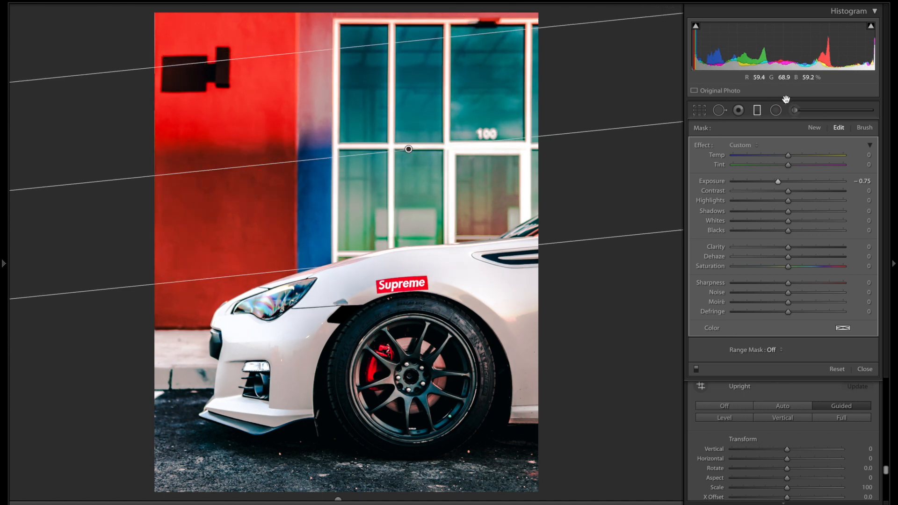
click(758, 110)
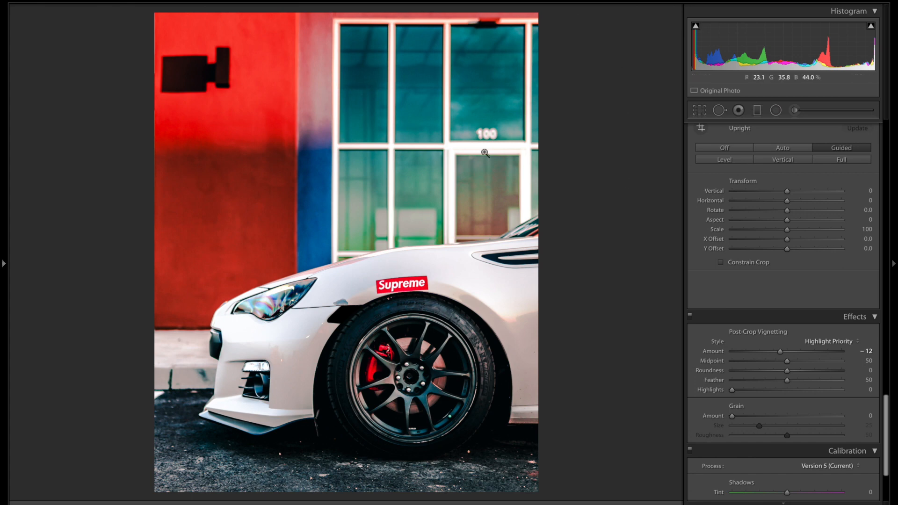
Step: Shift split-toning Balance to +7, lower shadow Saturation to 18, and zoom into the front wheel
scroll(817, 264, down, 5)
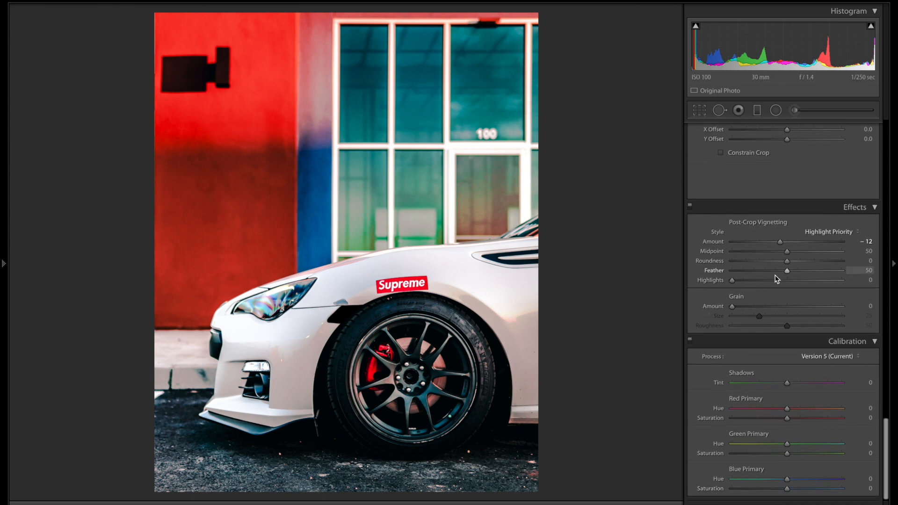
scroll(776, 279, up, 14)
scroll(777, 279, up, 20)
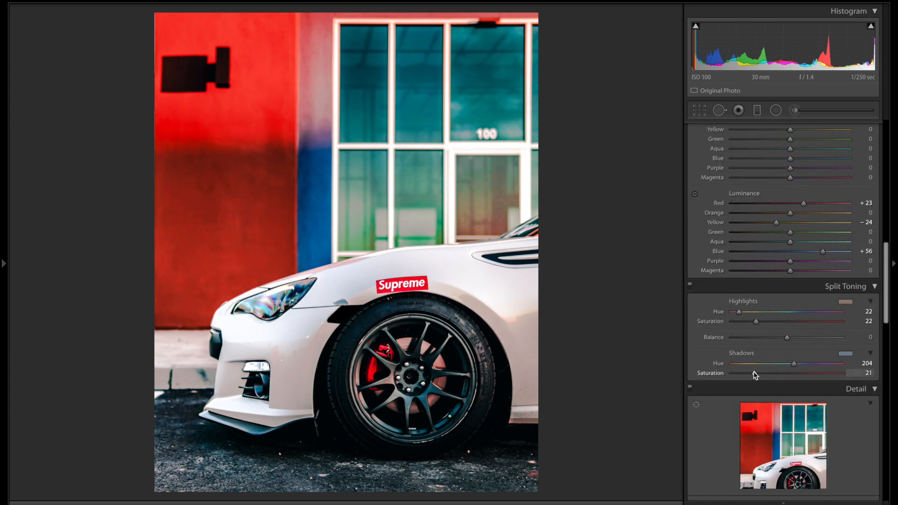
mouse_move(787, 338)
mouse_down()
mouse_move(827, 347)
mouse_move(776, 339)
mouse_move(789, 343)
mouse_up()
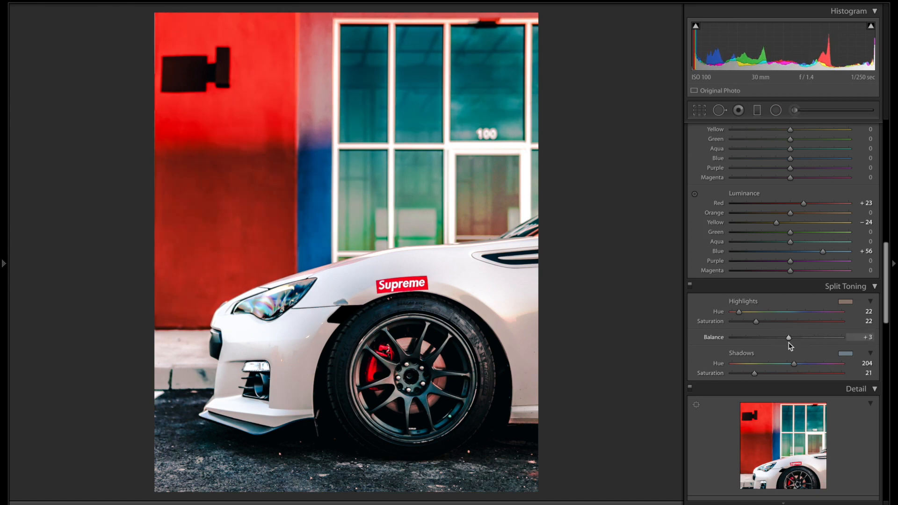
mouse_move(755, 373)
mouse_down()
mouse_move(744, 373)
mouse_move(752, 374)
mouse_up()
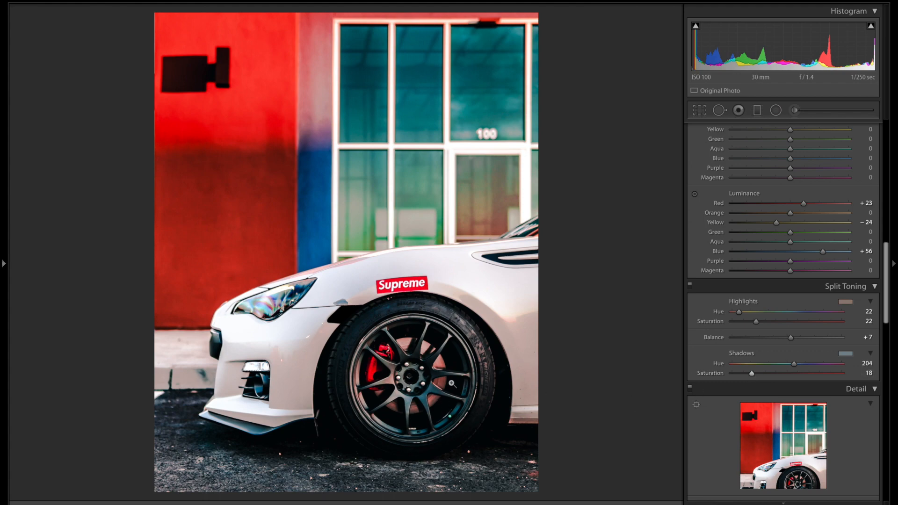
click(437, 383)
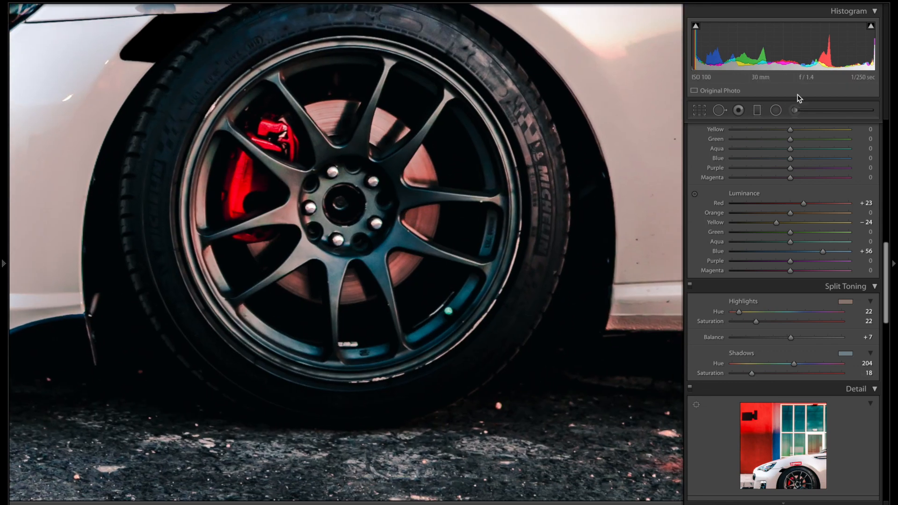
Step: Start a new adjustment brush with Flow 32, Saturation -100 and Size 5.2
click(797, 112)
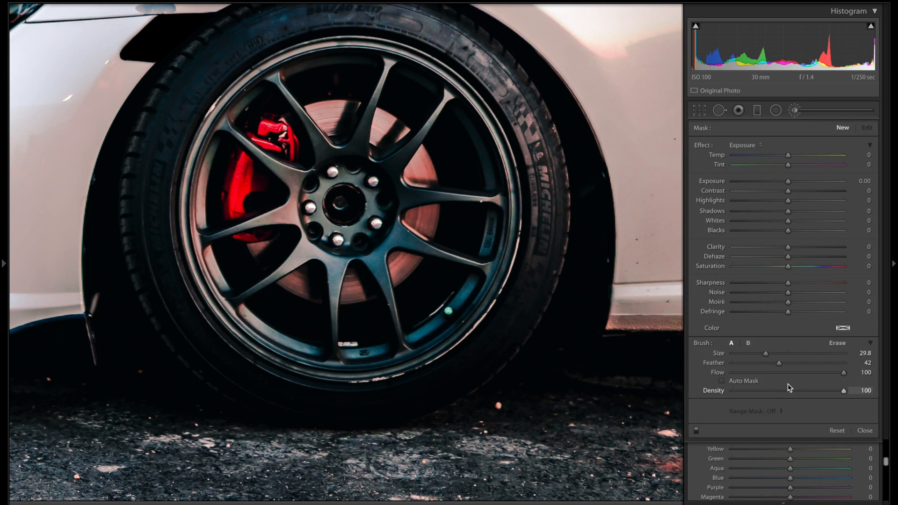
drag(796, 374, 787, 375)
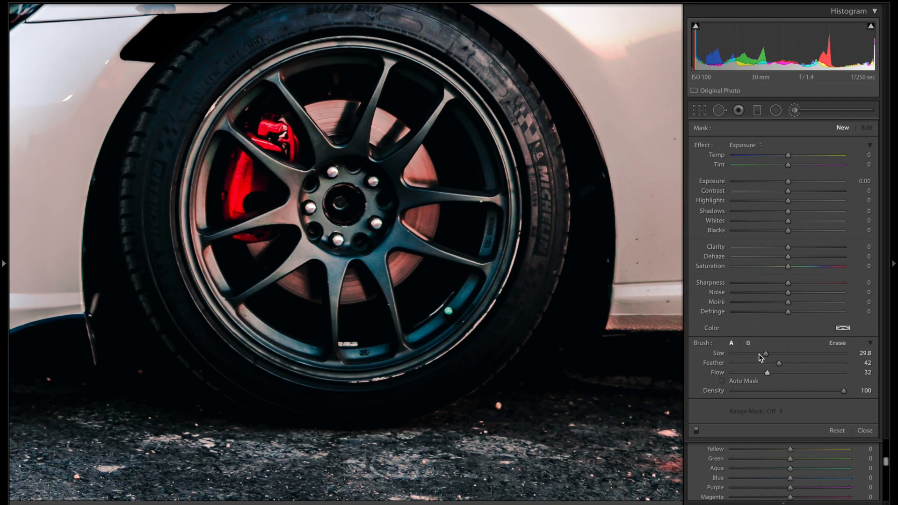
drag(767, 266, 681, 274)
drag(743, 356, 738, 356)
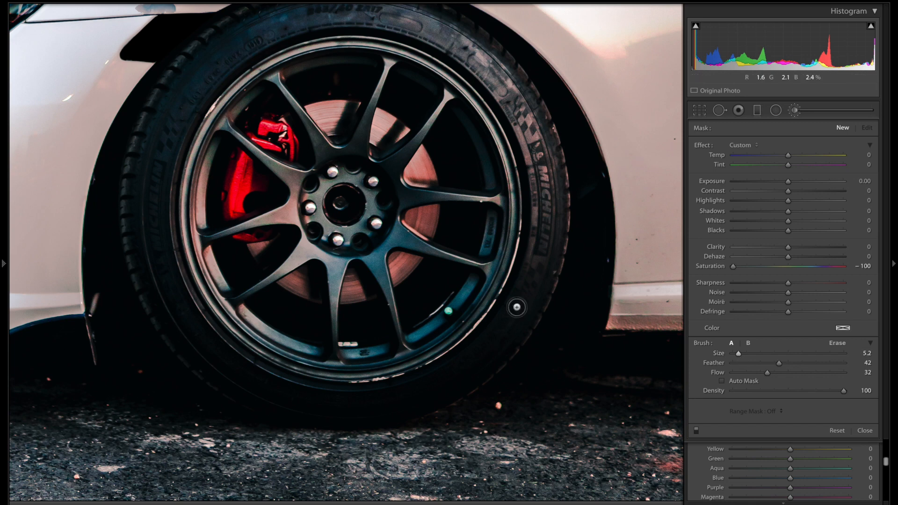